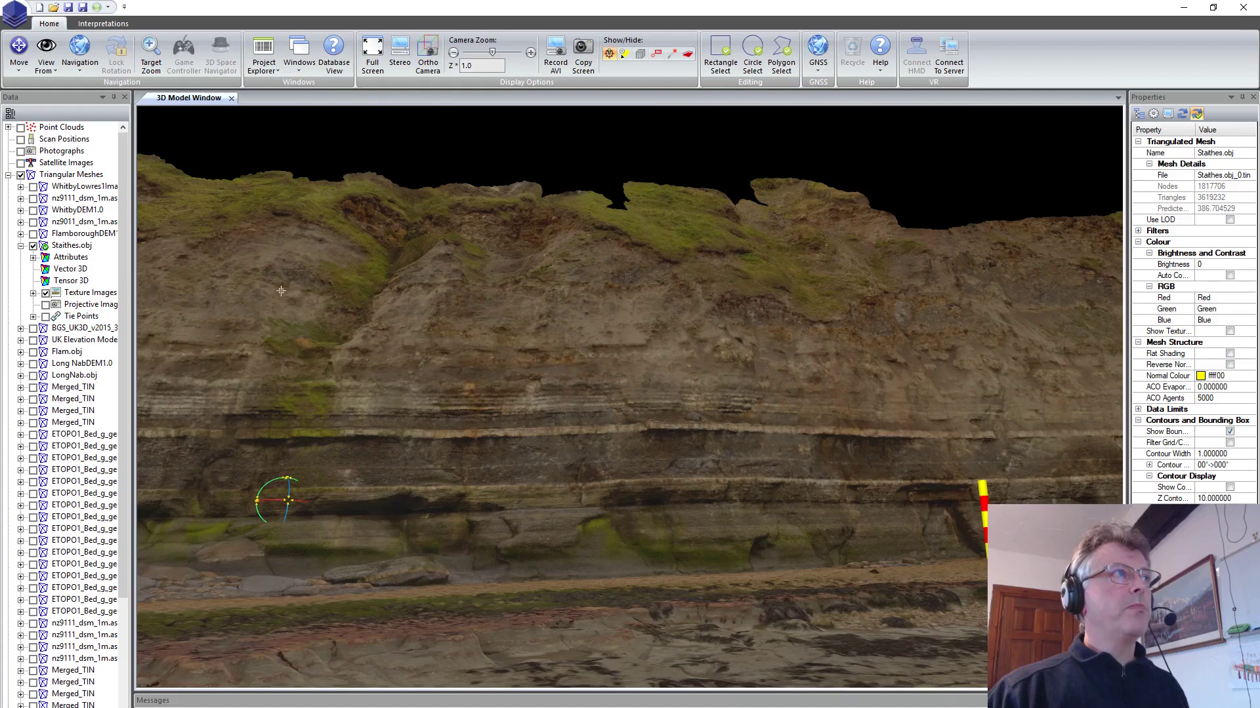
Step: Make the Staithes.obj mesh active and bring up the triangulated mesh interpretation tools
right_click(75, 248)
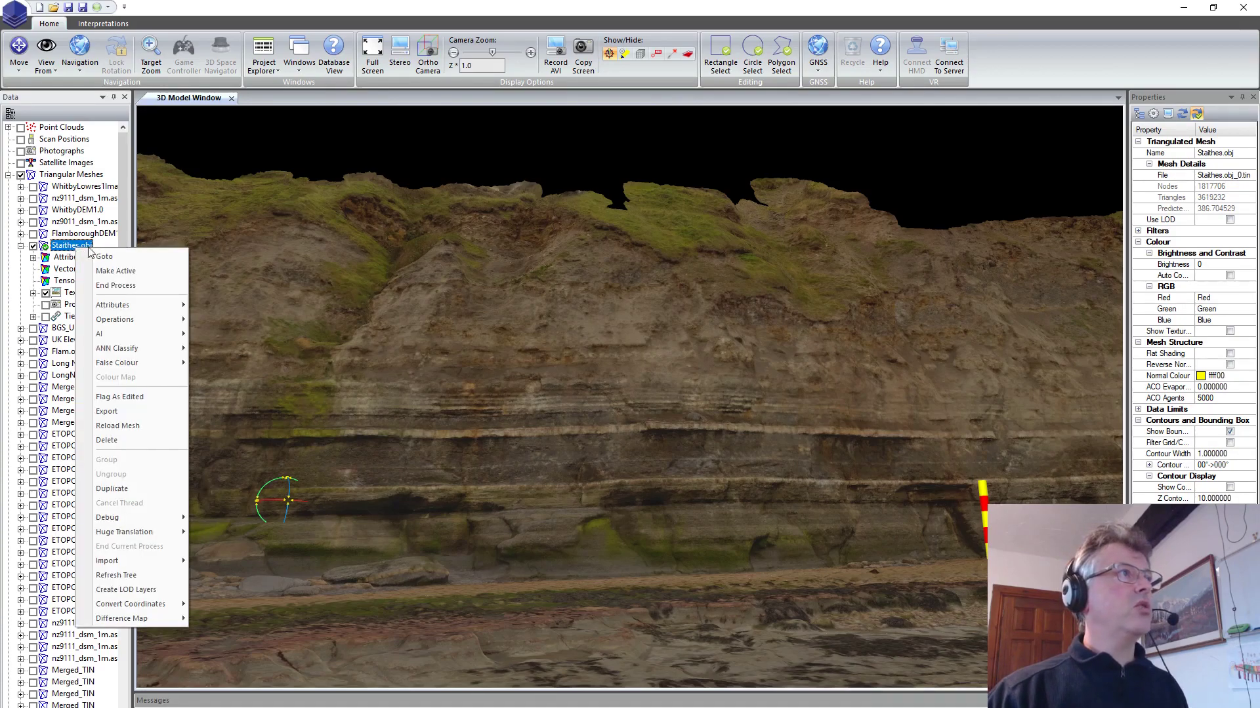
mouse_move(109, 322)
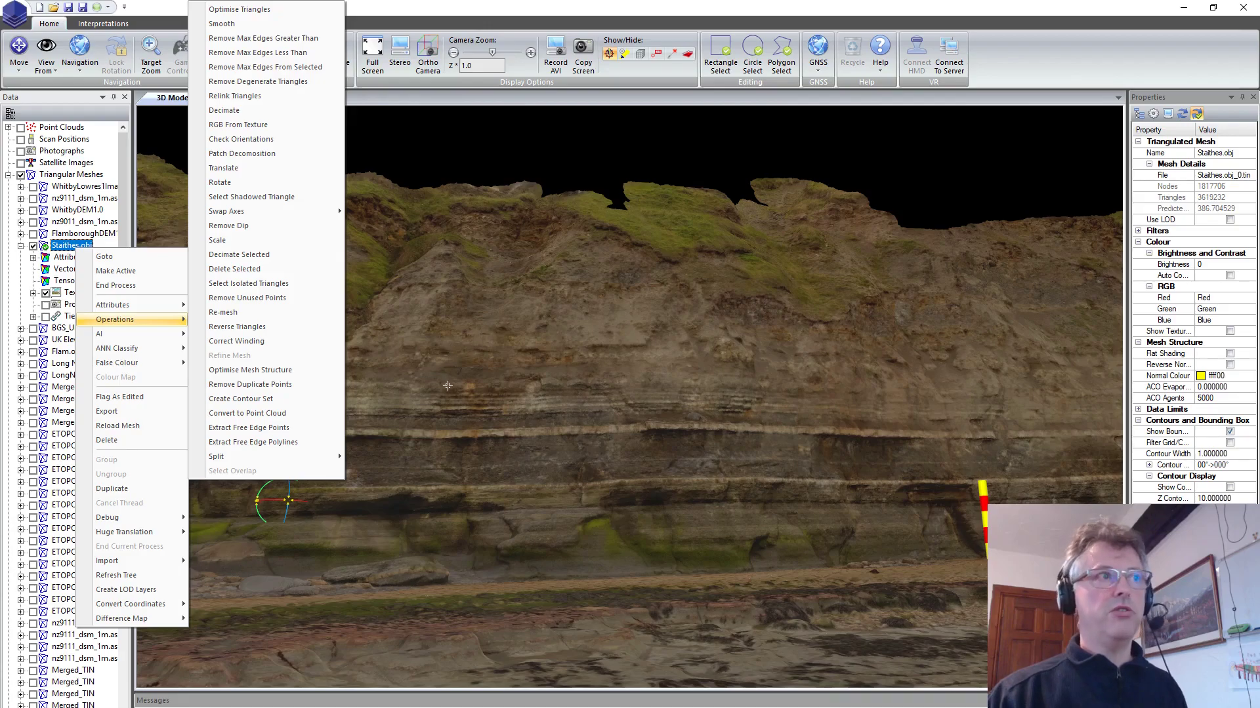
right_click(65, 247)
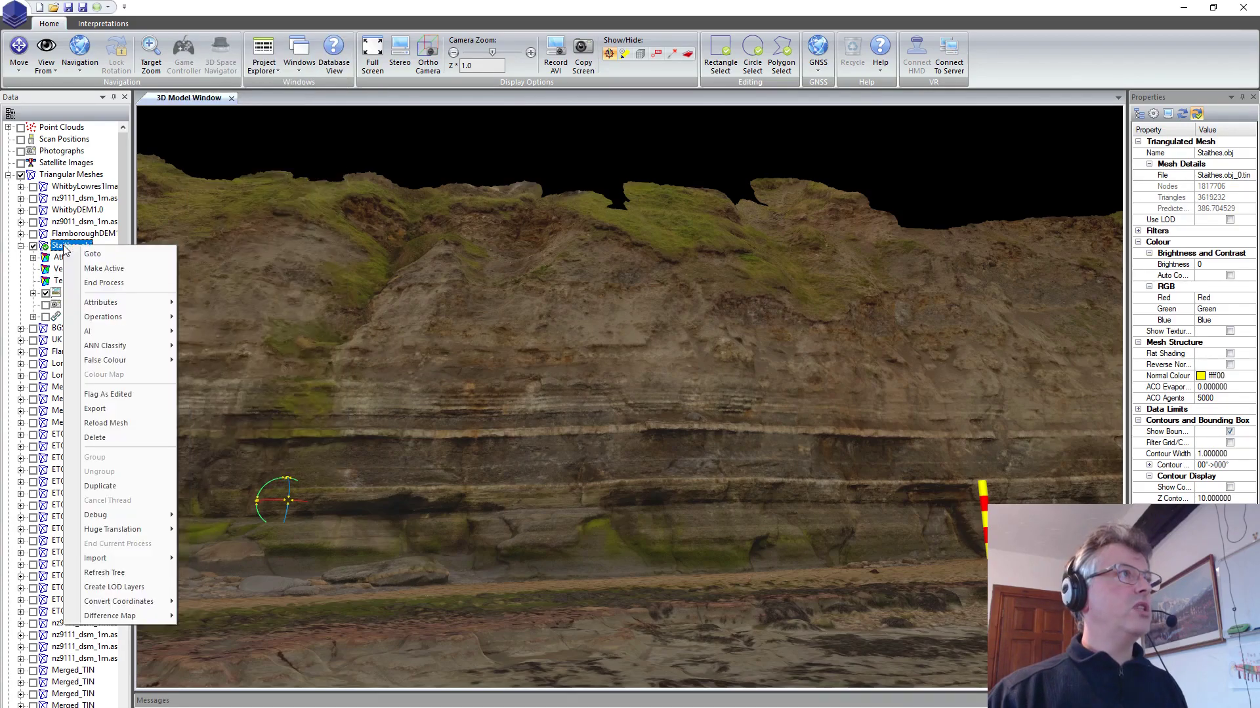
left_click(90, 271)
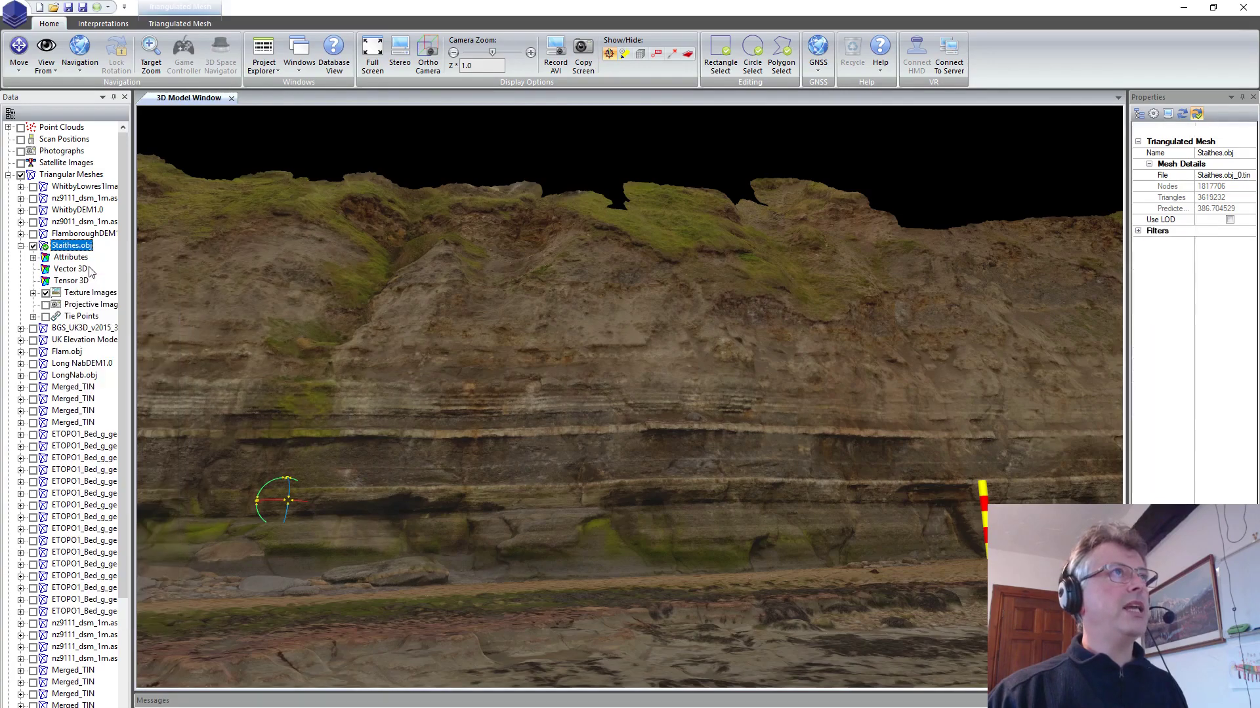
left_click(181, 24)
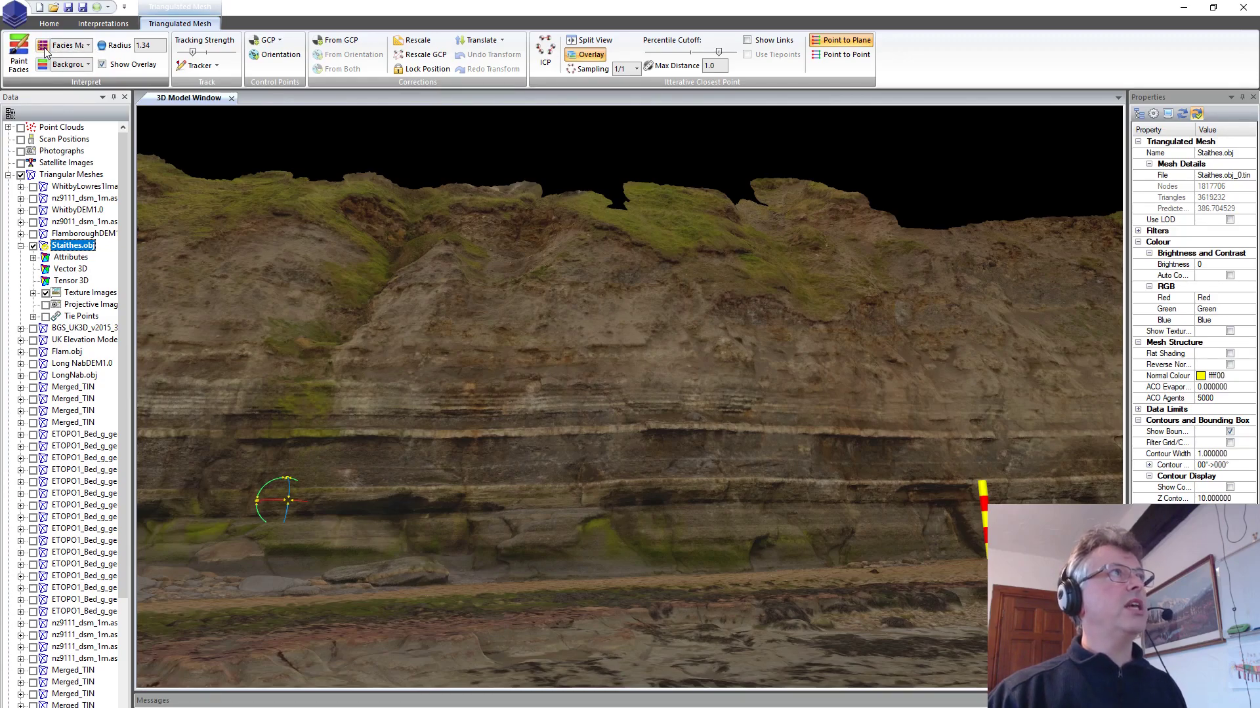
Step: Create a new facies named FACIES 6 with facies ID 6
left_click(88, 65)
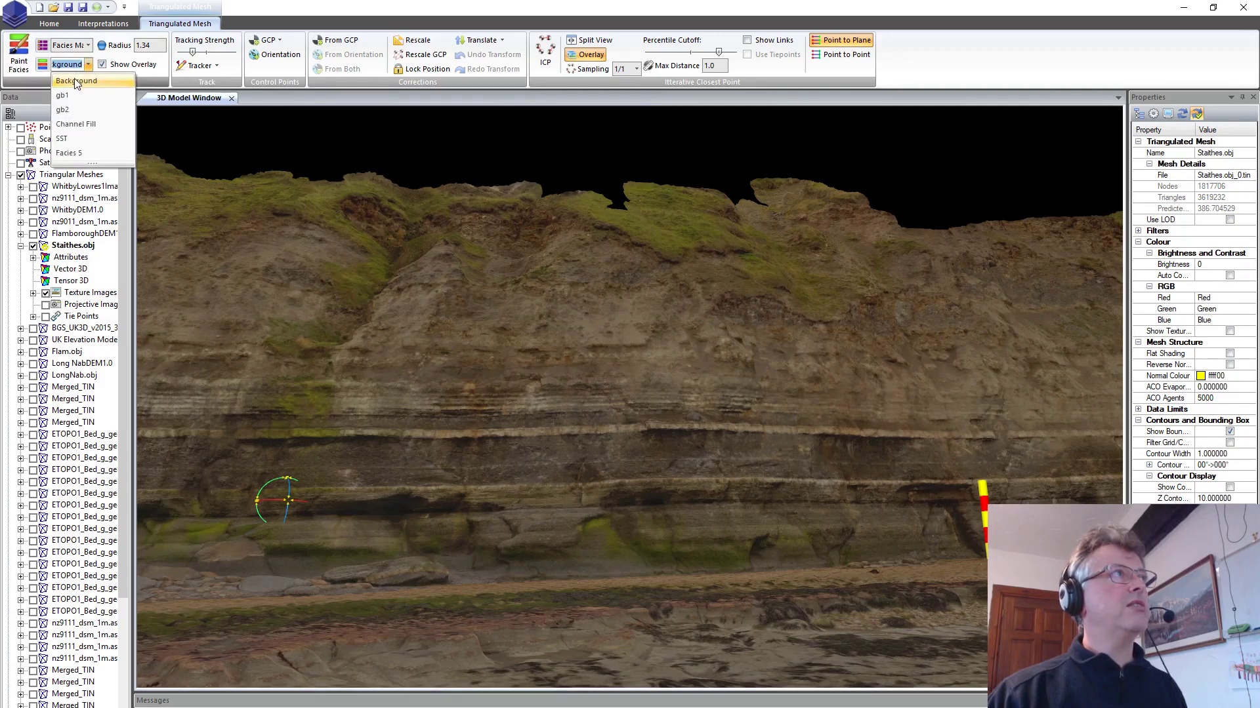
left_click(75, 81)
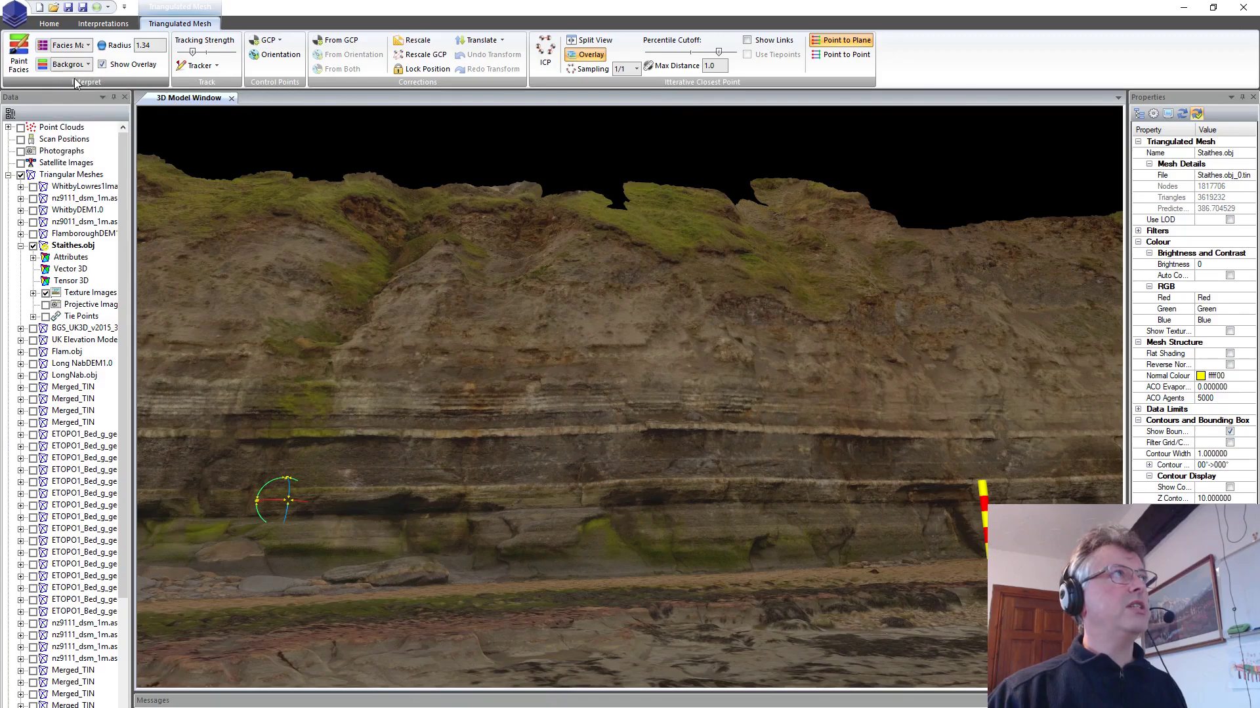
left_click(43, 66)
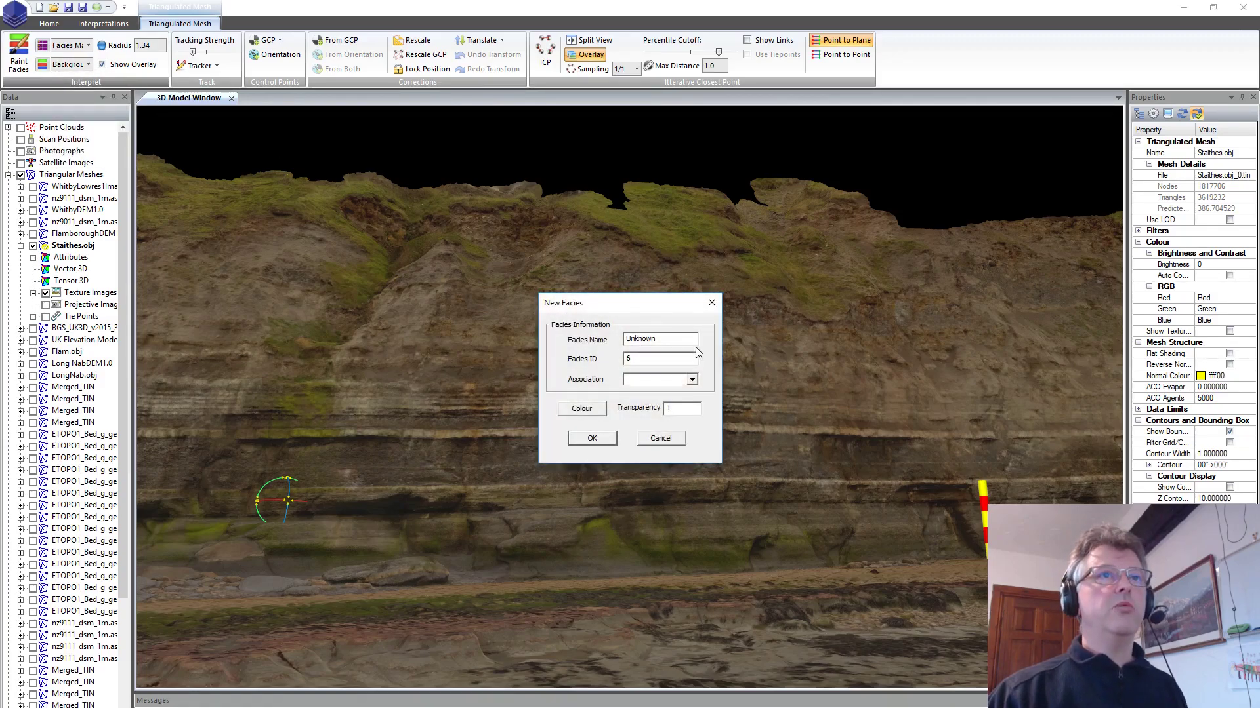
double_click(663, 345)
type("FACIES 6")
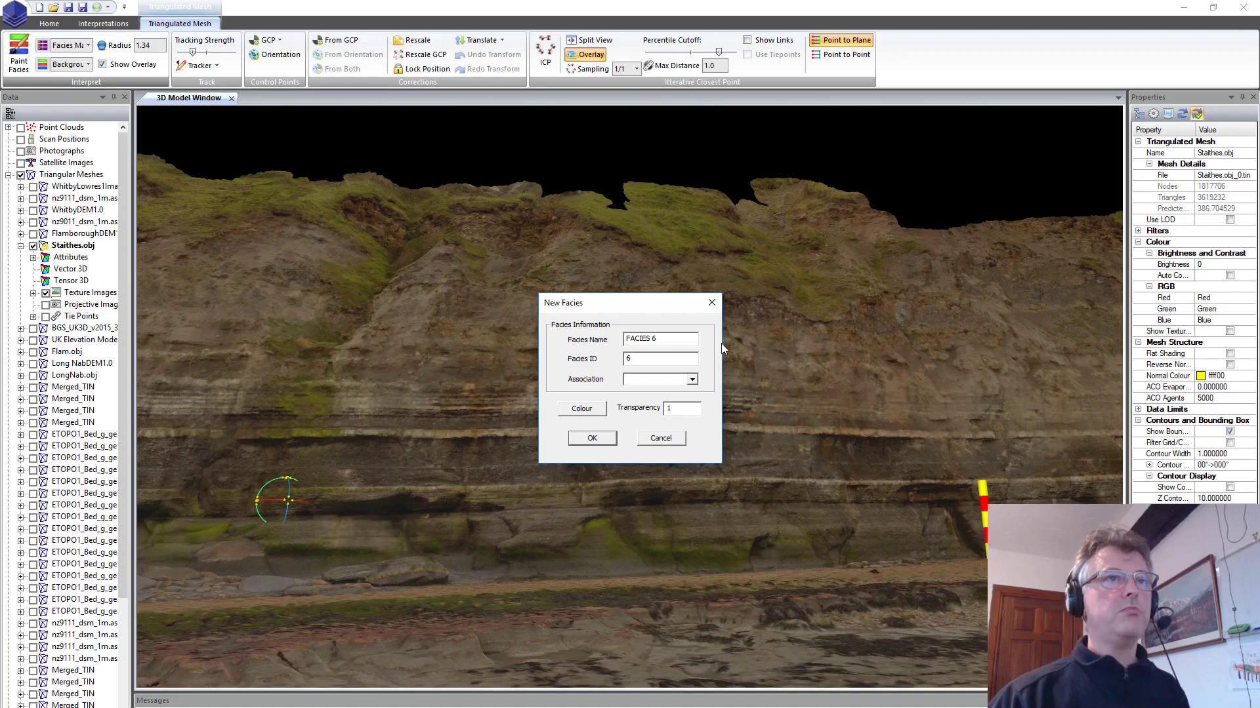
left_click(606, 437)
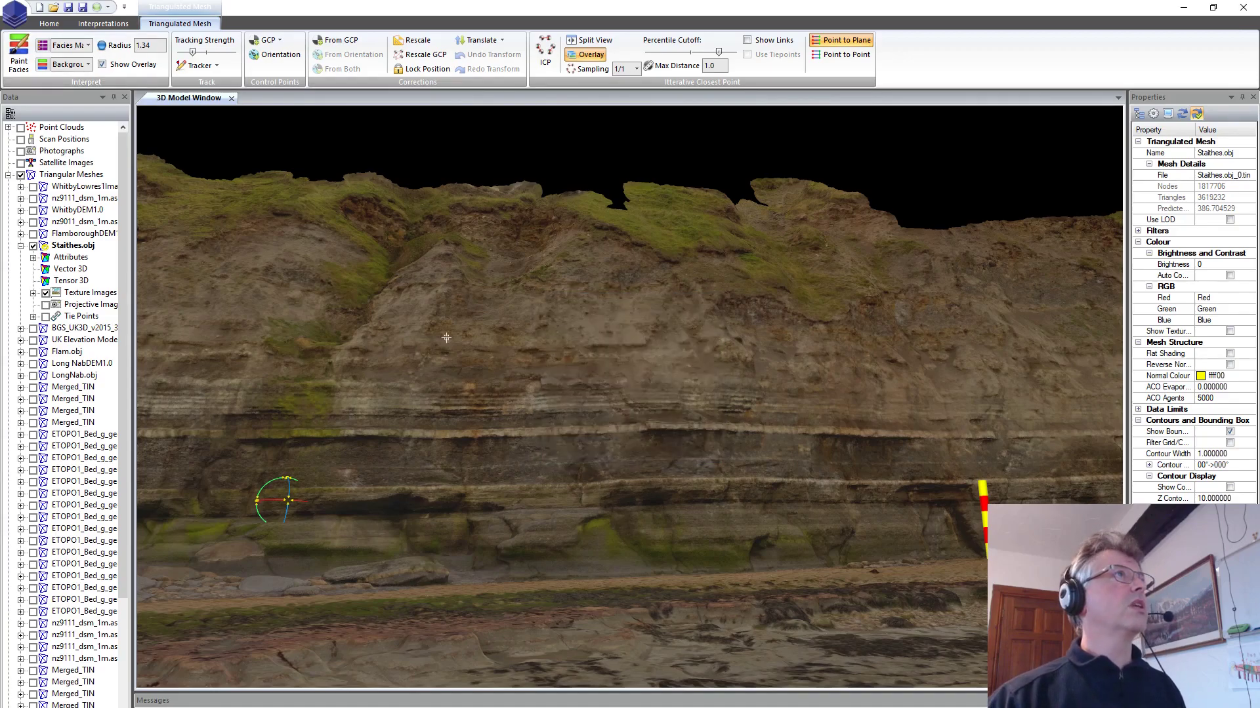
Step: Paint a FACIES 6 strip along the lower cliff bed above the green mossy ledge, using a brush radius of 0.5
left_click(88, 64)
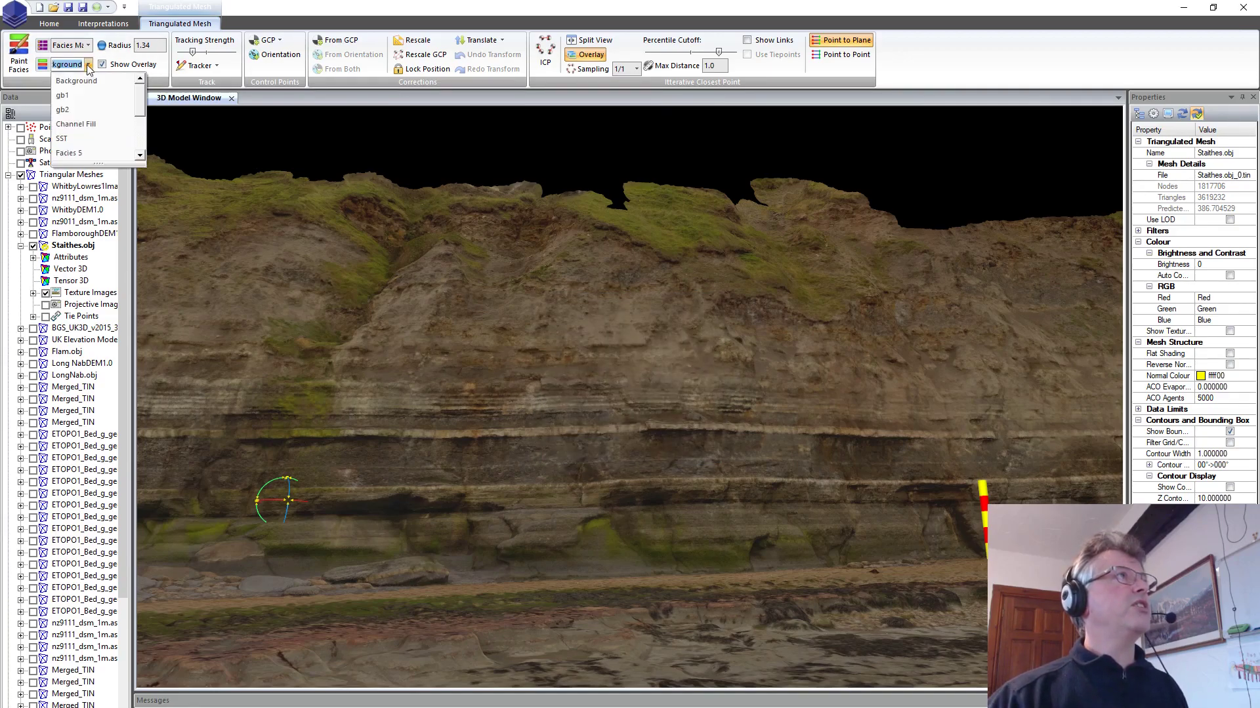
scroll(74, 138, "down", 1)
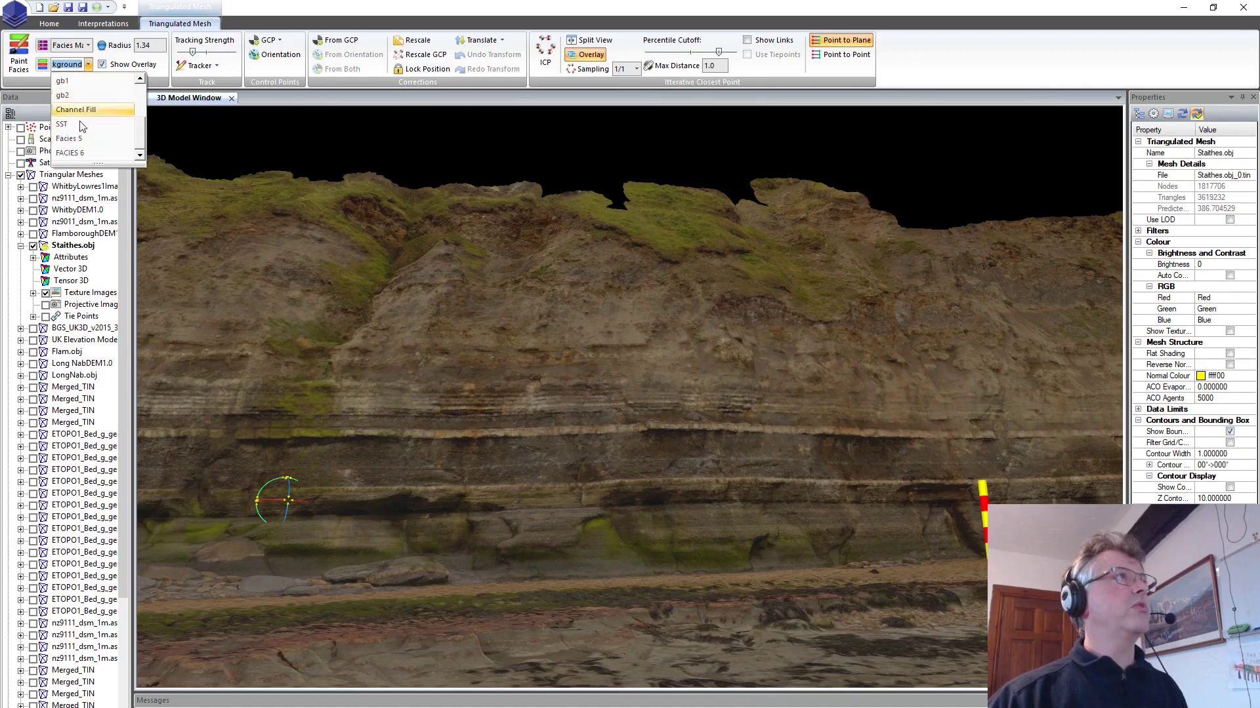
left_click(81, 154)
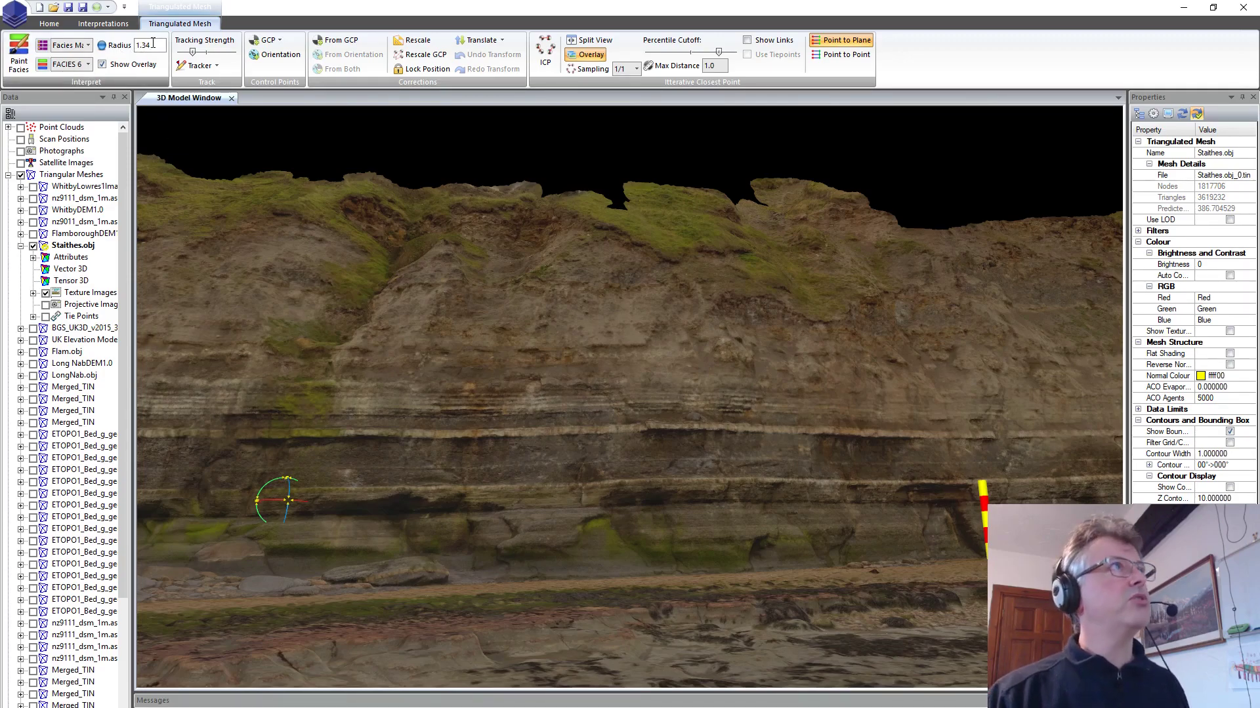
left_click_drag(152, 44, 142, 48)
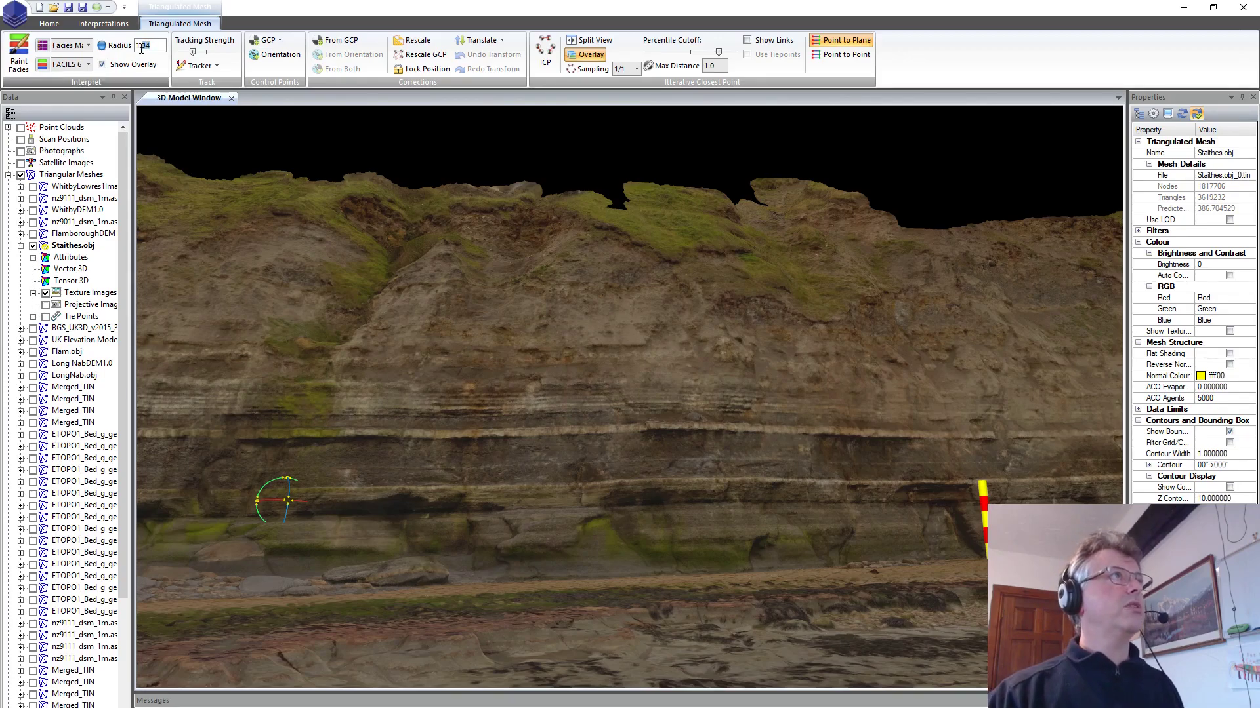
type(".5")
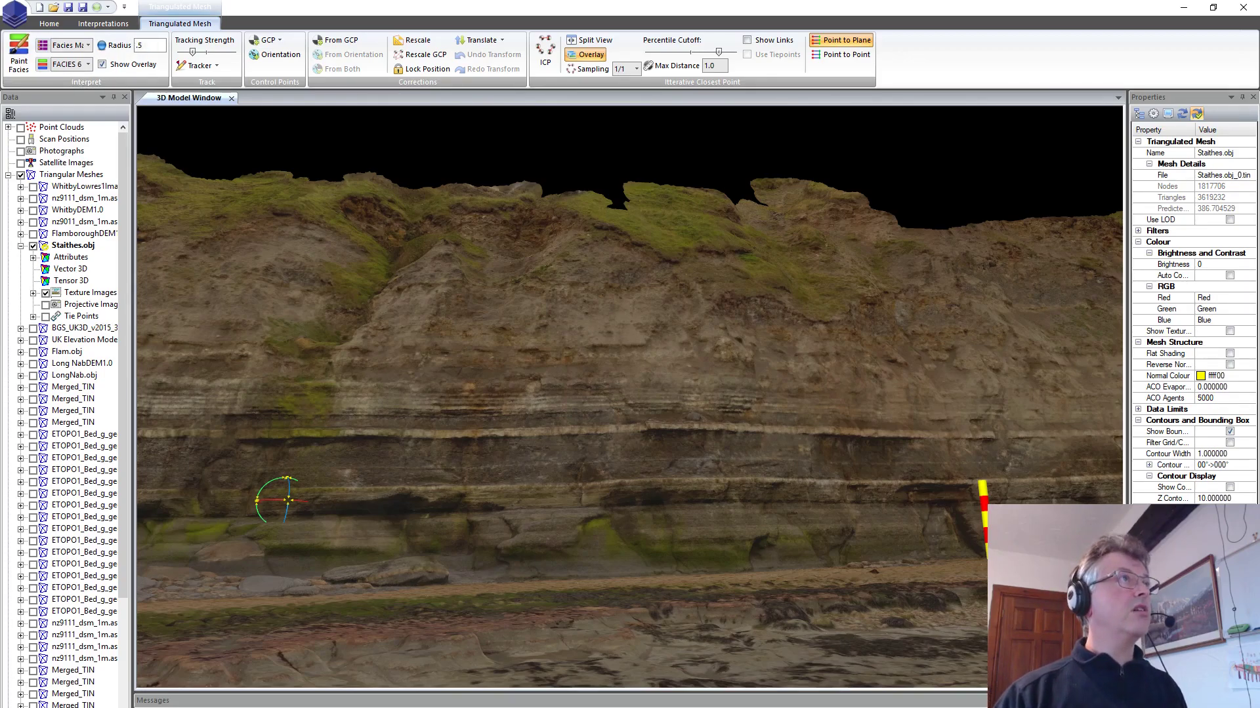
key("Return")
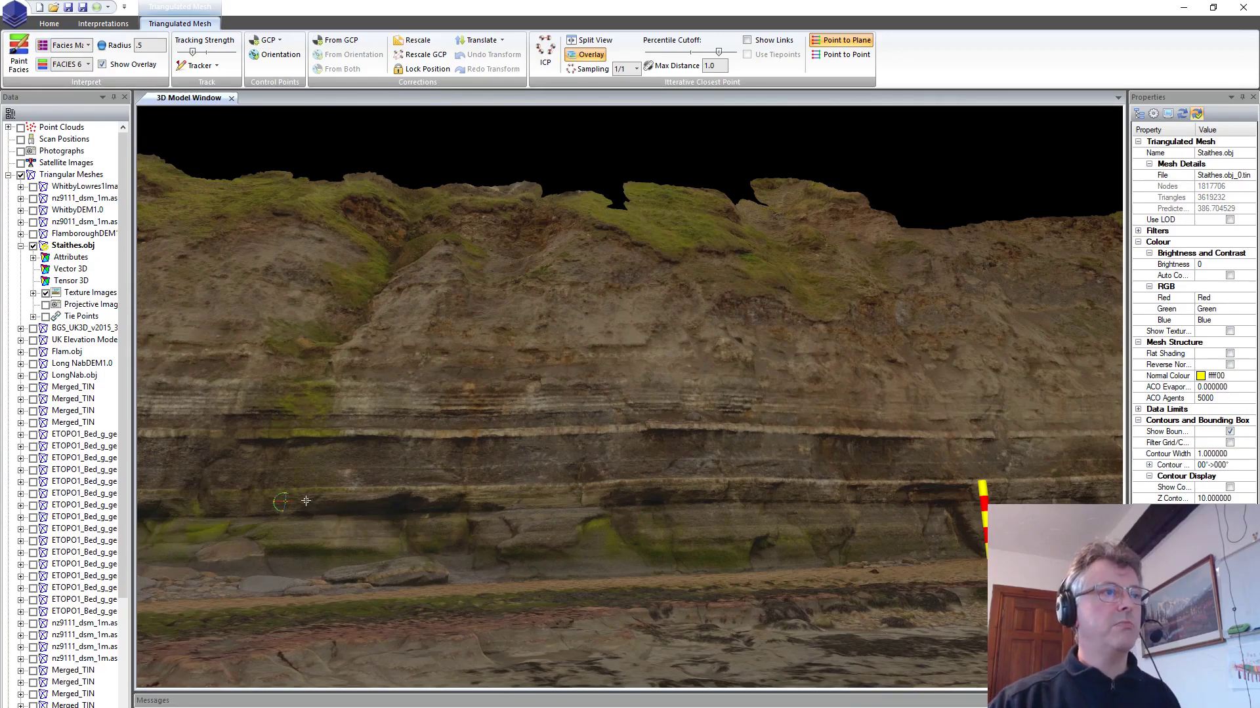
mouse_move(283, 498)
left_mouse_down()
mouse_move(838, 489)
mouse_move(809, 491)
left_mouse_up()
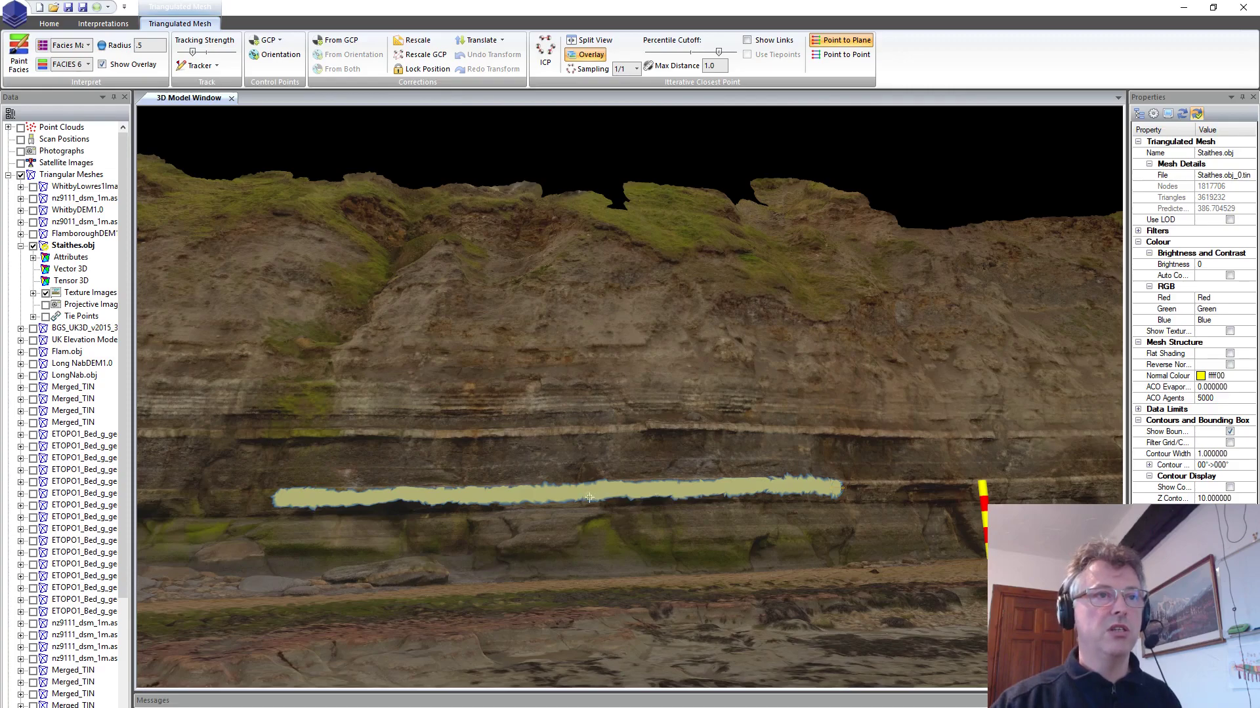
left_click_drag(504, 503, 279, 504)
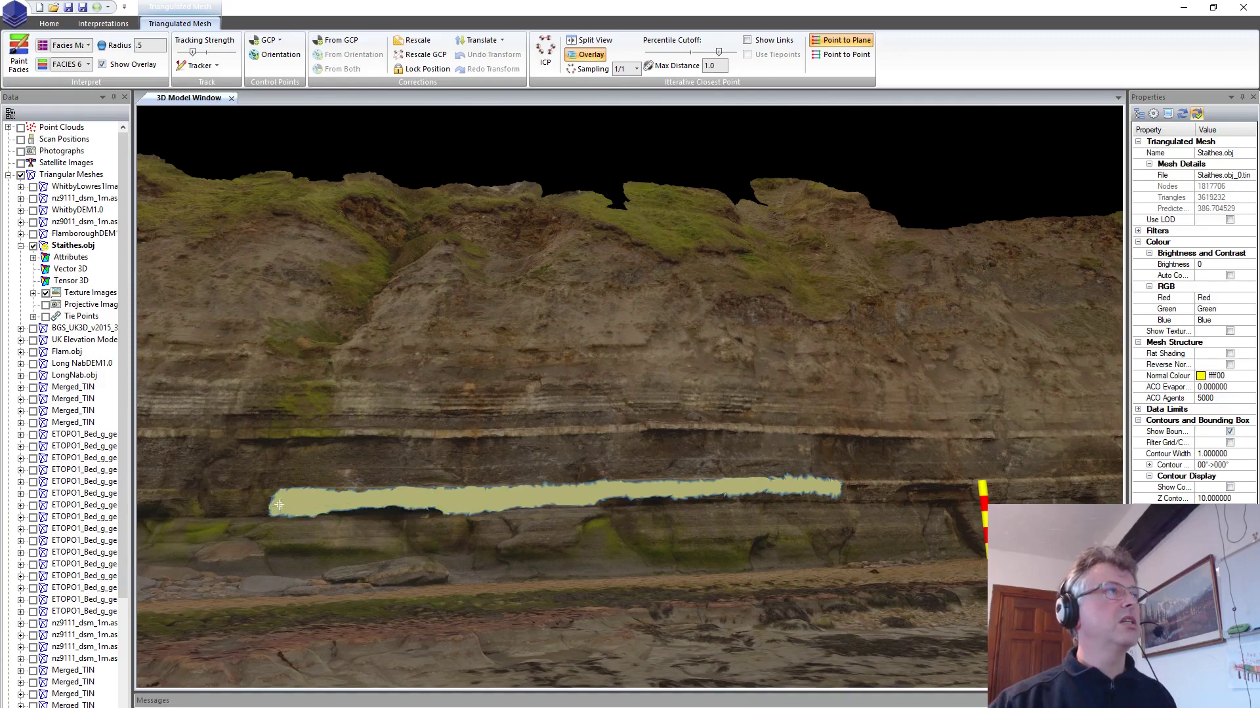
Step: Erase the painted FACIES 6 strip by painting Background over it, enlarging the brush radius to 1.10
left_click(88, 65)
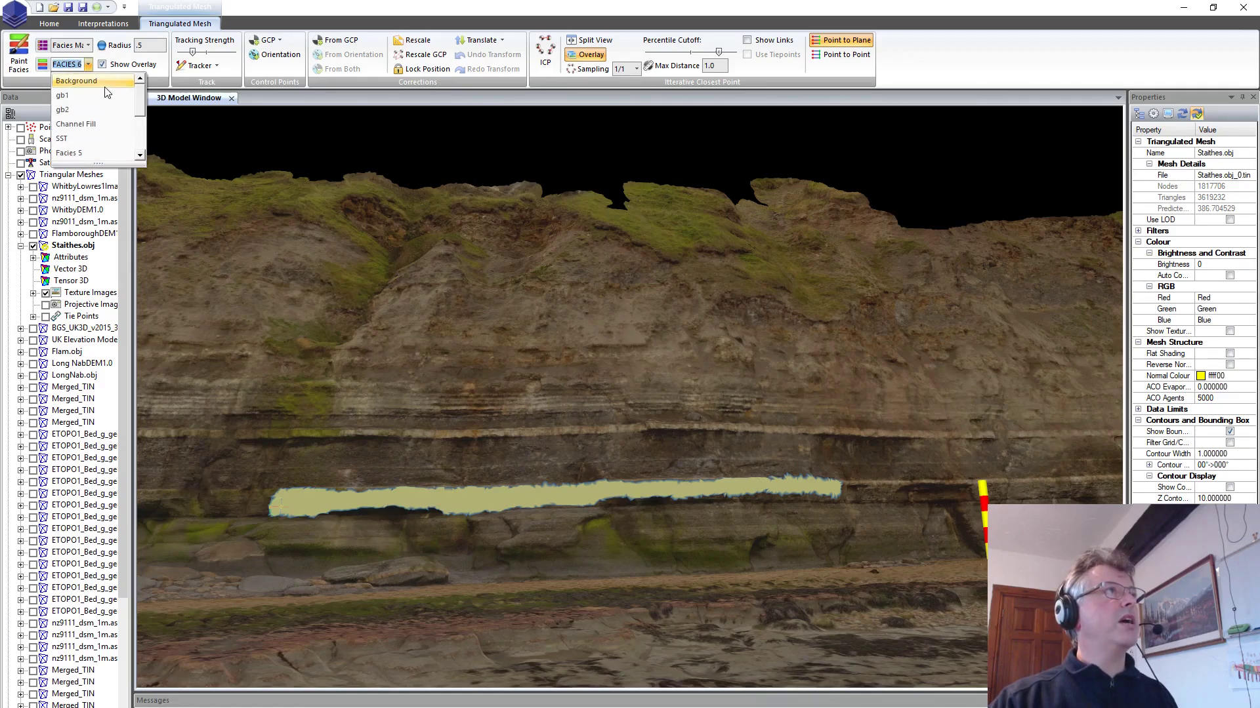
left_click(107, 82)
left_click_drag(839, 489, 766, 486)
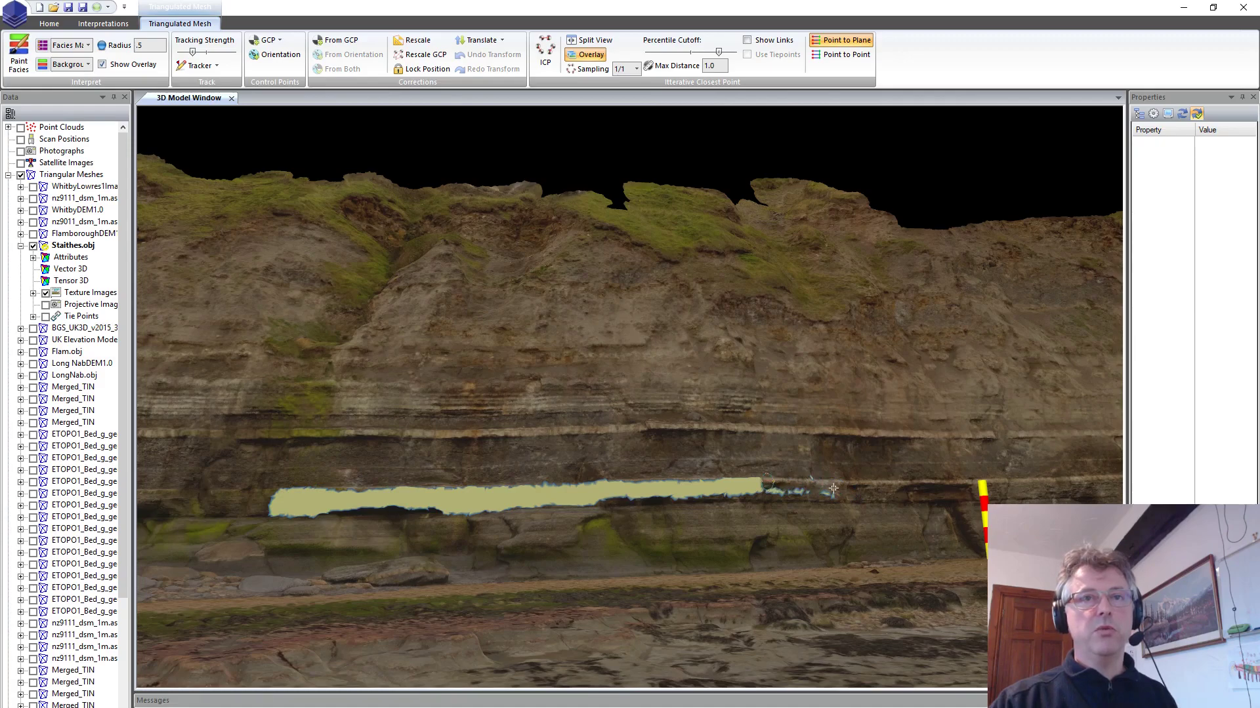
scroll(834, 488, "up", 3)
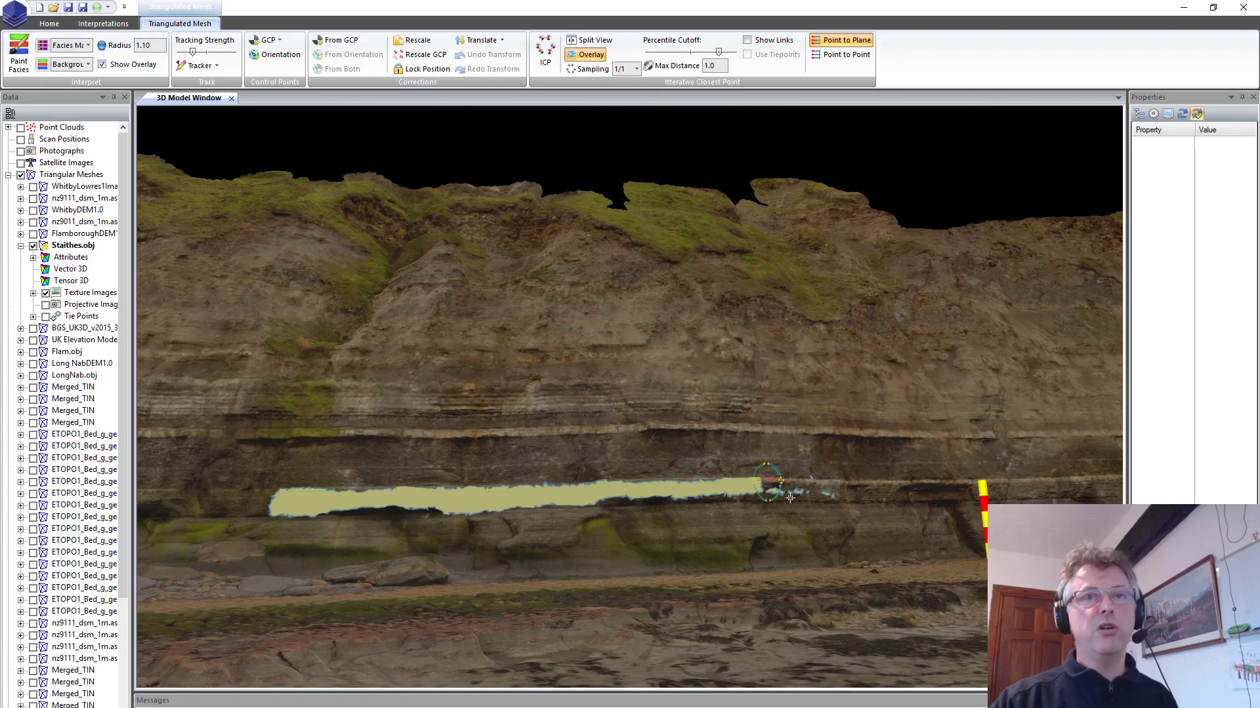
left_click_drag(830, 494, 296, 501)
Step: Paint a short SST patch on the middle of the lower cliff bed with a brush radius of 0.38
scroll(438, 485, "down", 10, "ctrl")
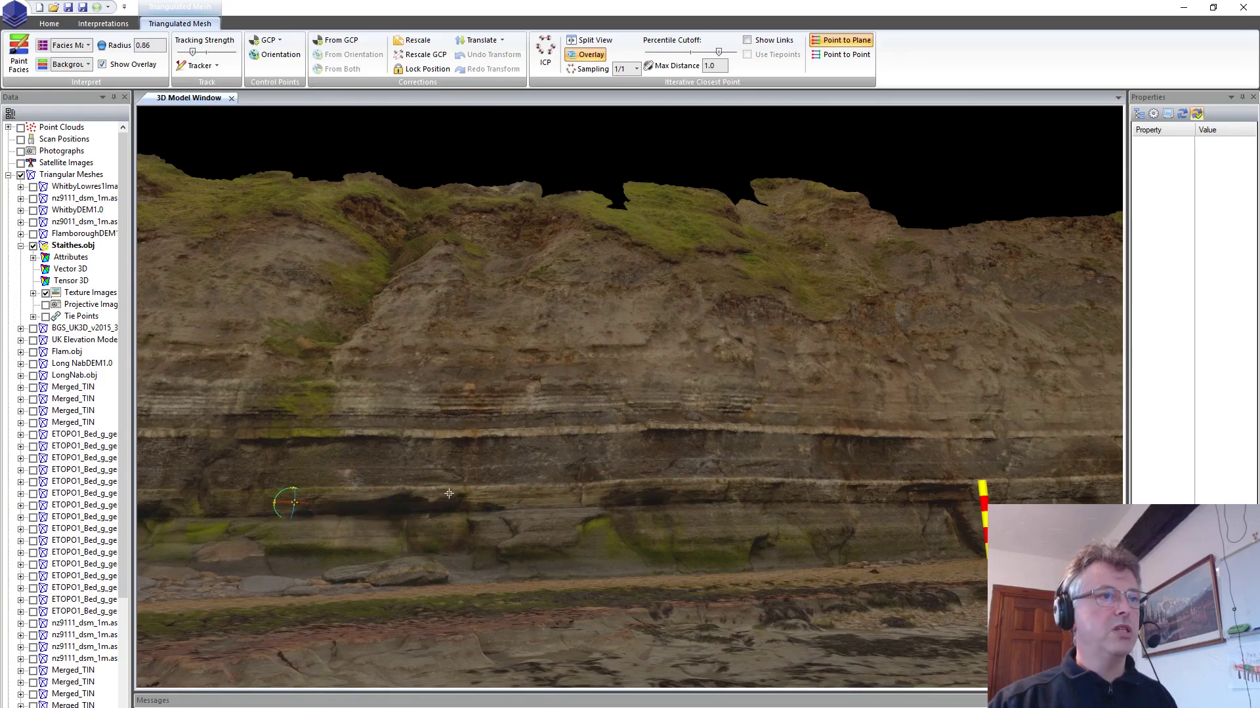
left_click(65, 65)
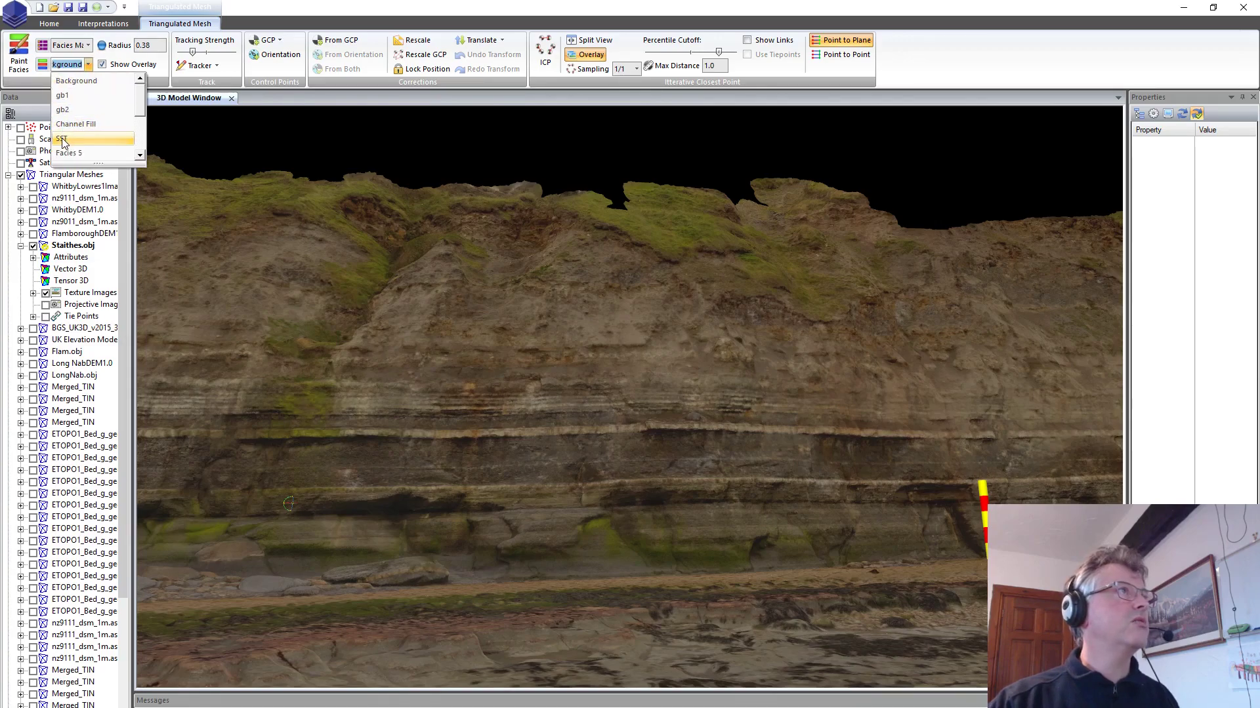
left_click(64, 139)
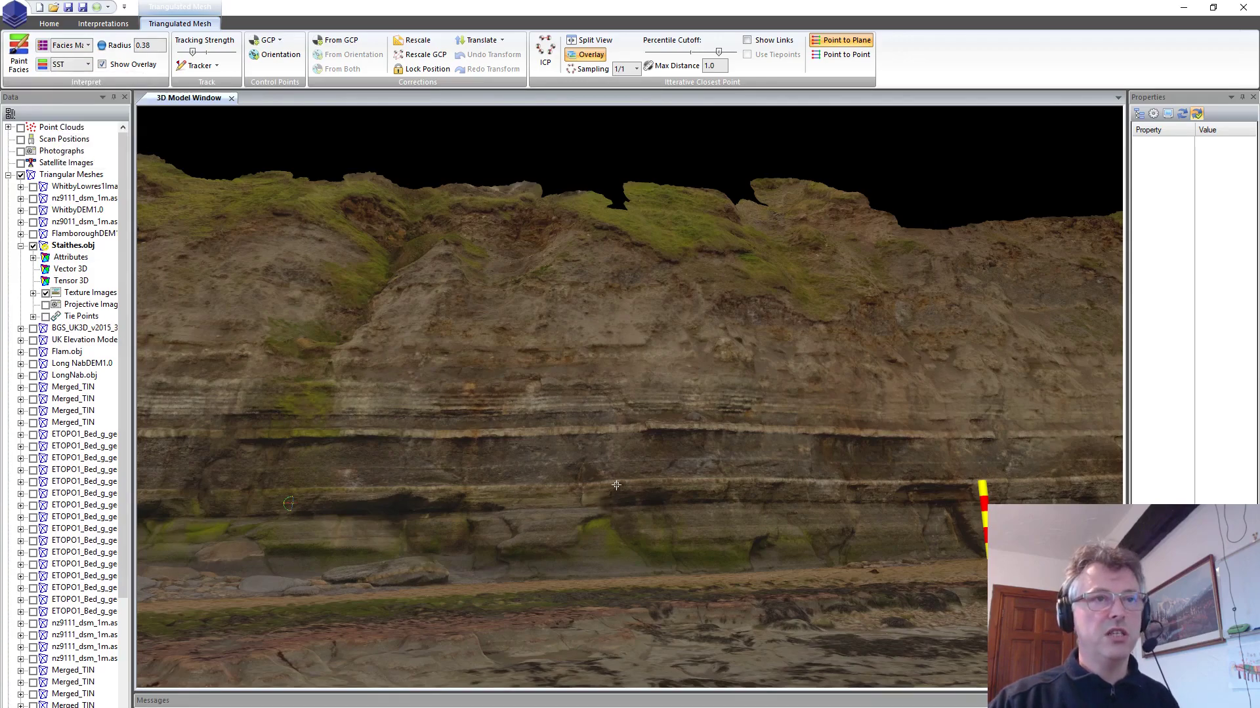
mouse_move(529, 490)
left_mouse_down()
mouse_move(582, 490)
mouse_move(501, 505)
left_mouse_up()
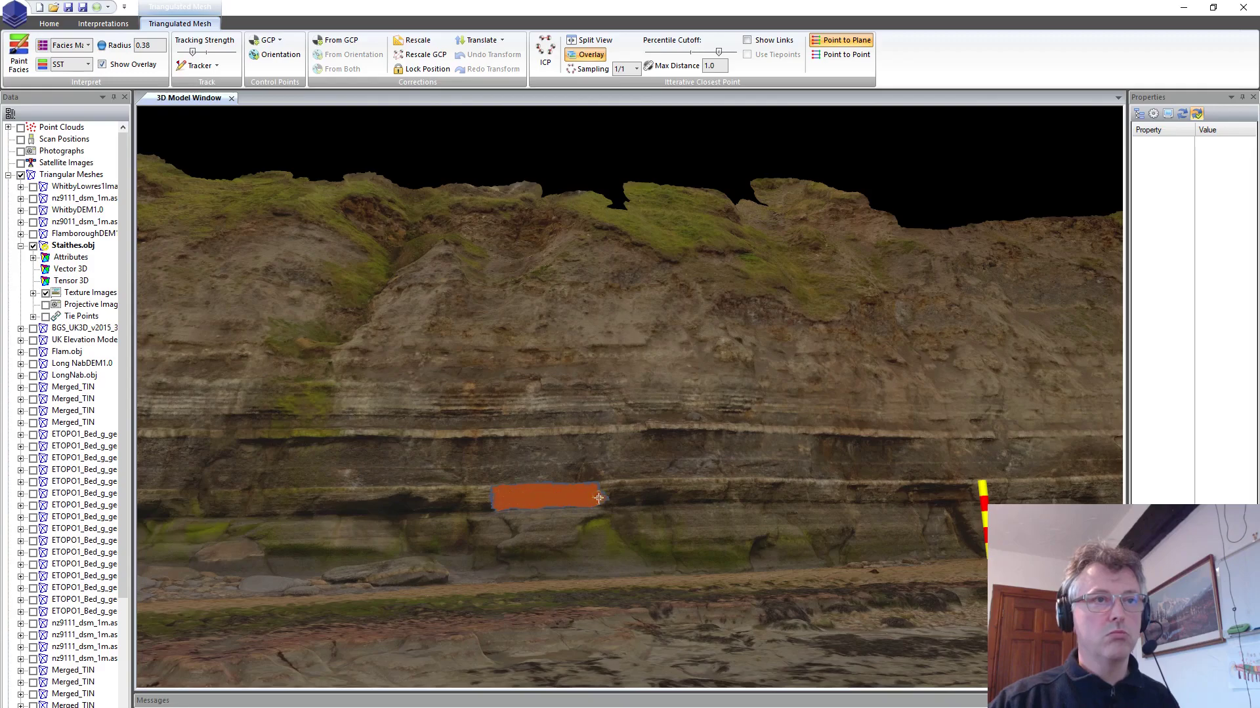
Step: Extend the SST strip along the lower bed towards the scale pole, widening the brush radius to 0.62 to fill the bed's thickness
mouse_move(624, 490)
middle_mouse_down()
mouse_move(466, 481)
mouse_move(611, 477)
mouse_move(454, 463)
middle_mouse_up()
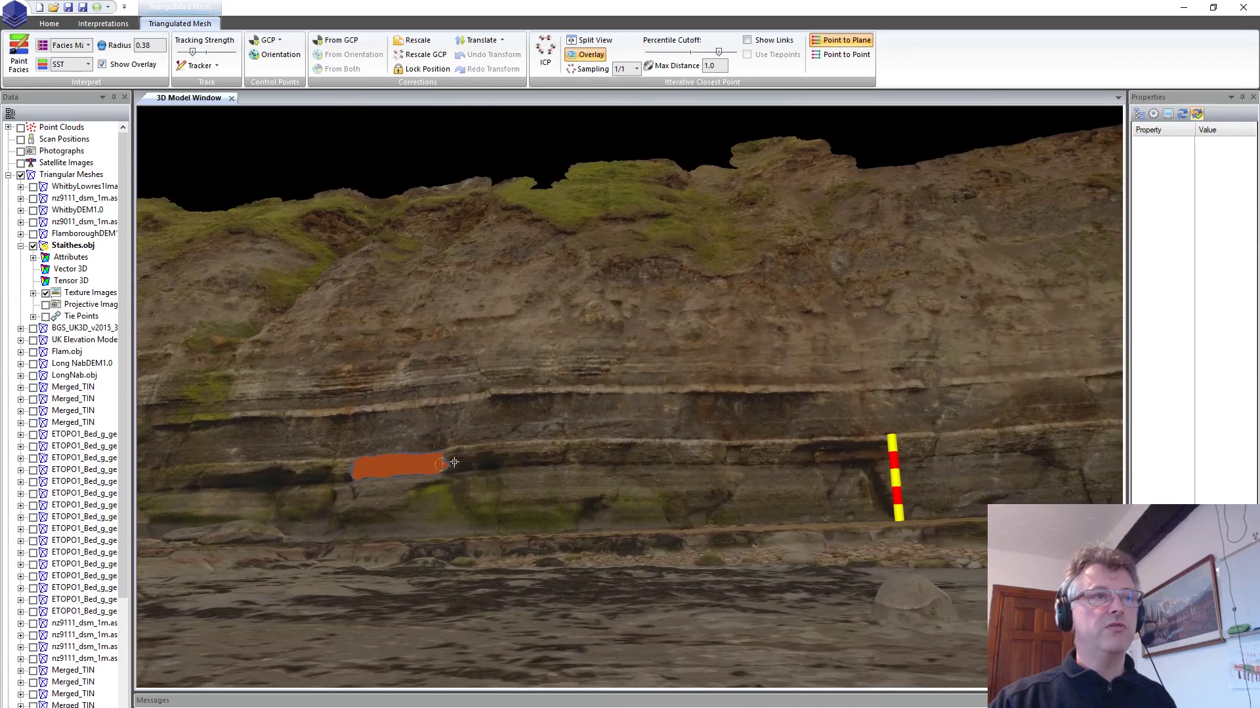
right_click_drag(488, 534, 426, 441)
left_click_drag(384, 400, 372, 402)
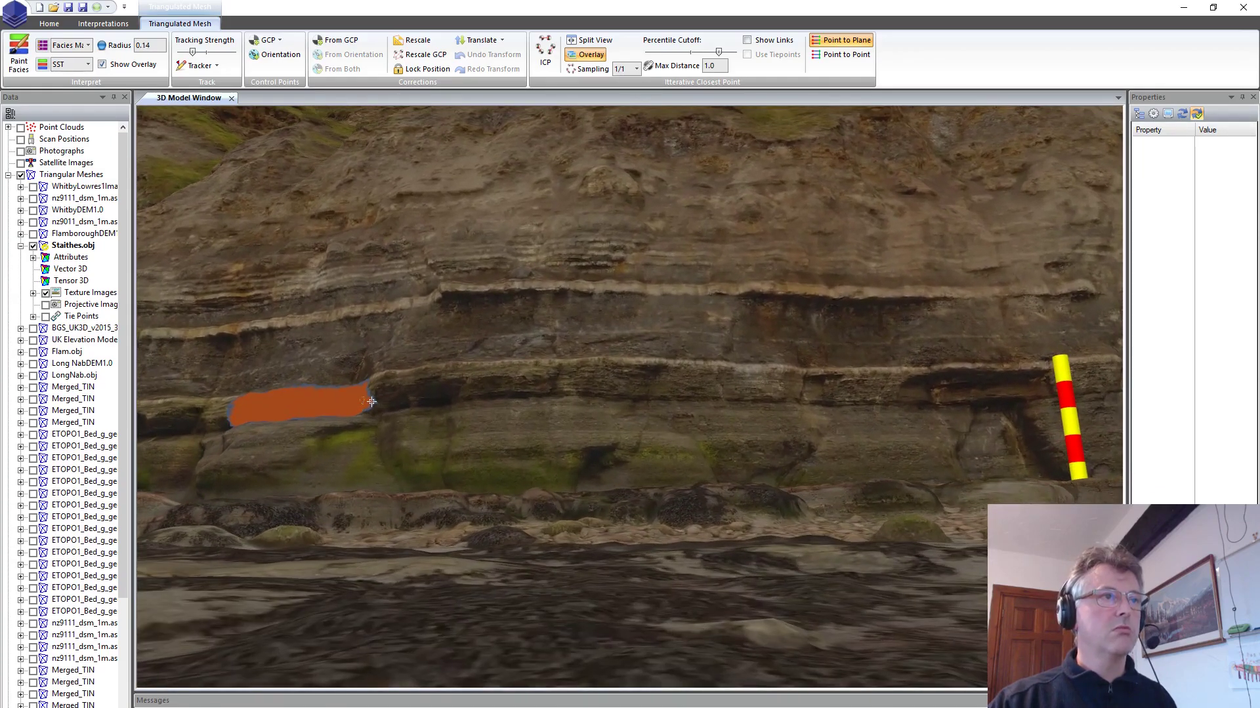
mouse_move(368, 402)
left_mouse_down()
mouse_move(591, 381)
mouse_move(570, 375)
mouse_move(765, 376)
left_mouse_up()
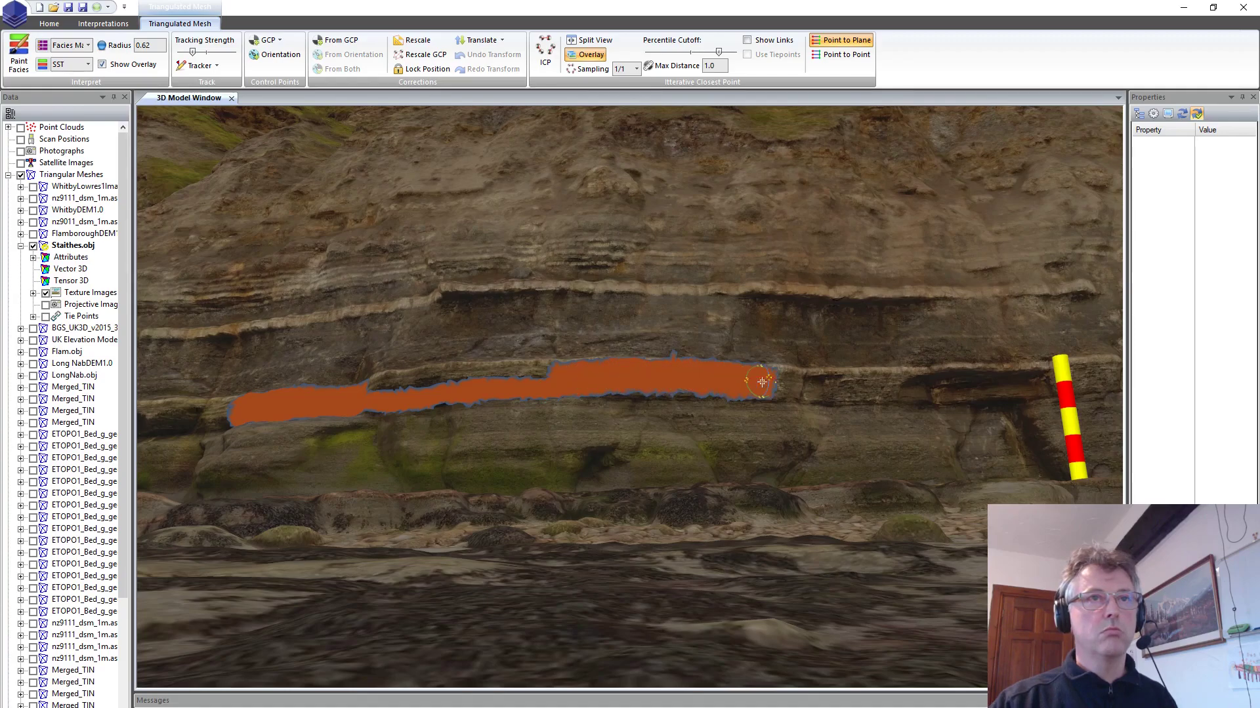
left_click_drag(526, 379, 366, 389)
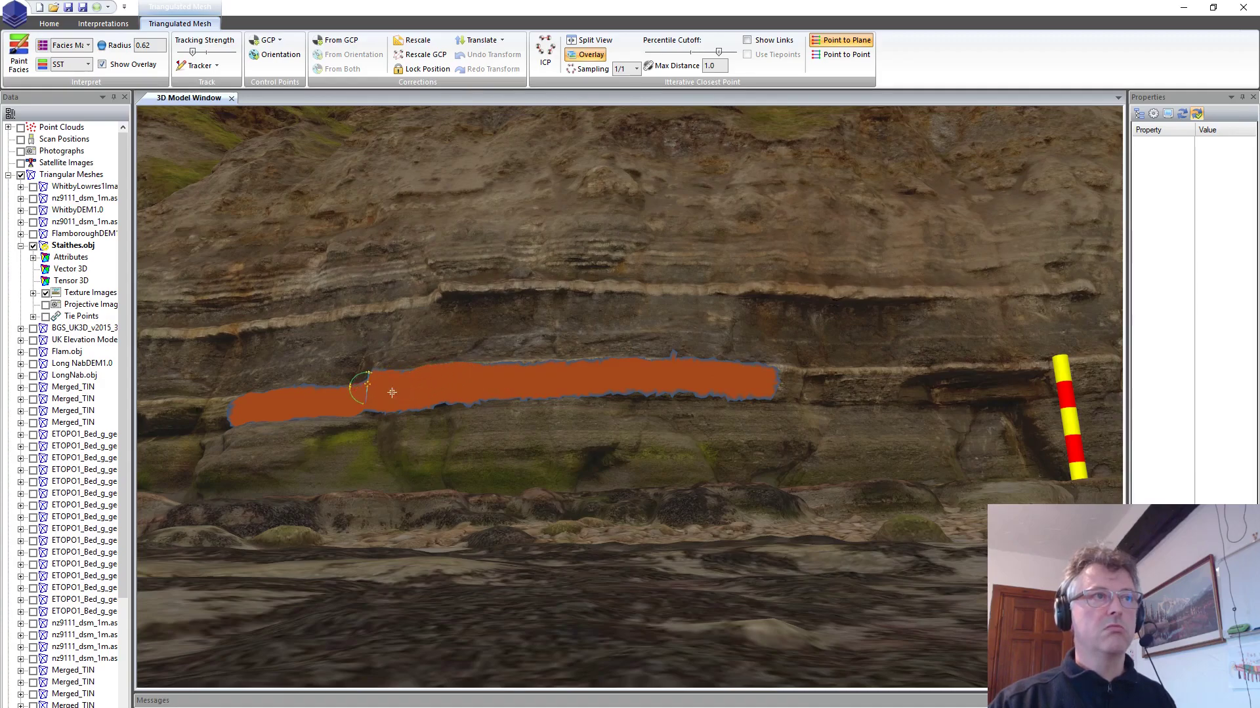
Step: Paint a thin FACIES 6 strip along the pale bed above the SST strip, using a brush radius of 0.2
left_click(88, 63)
scroll(100, 91, "up", 2)
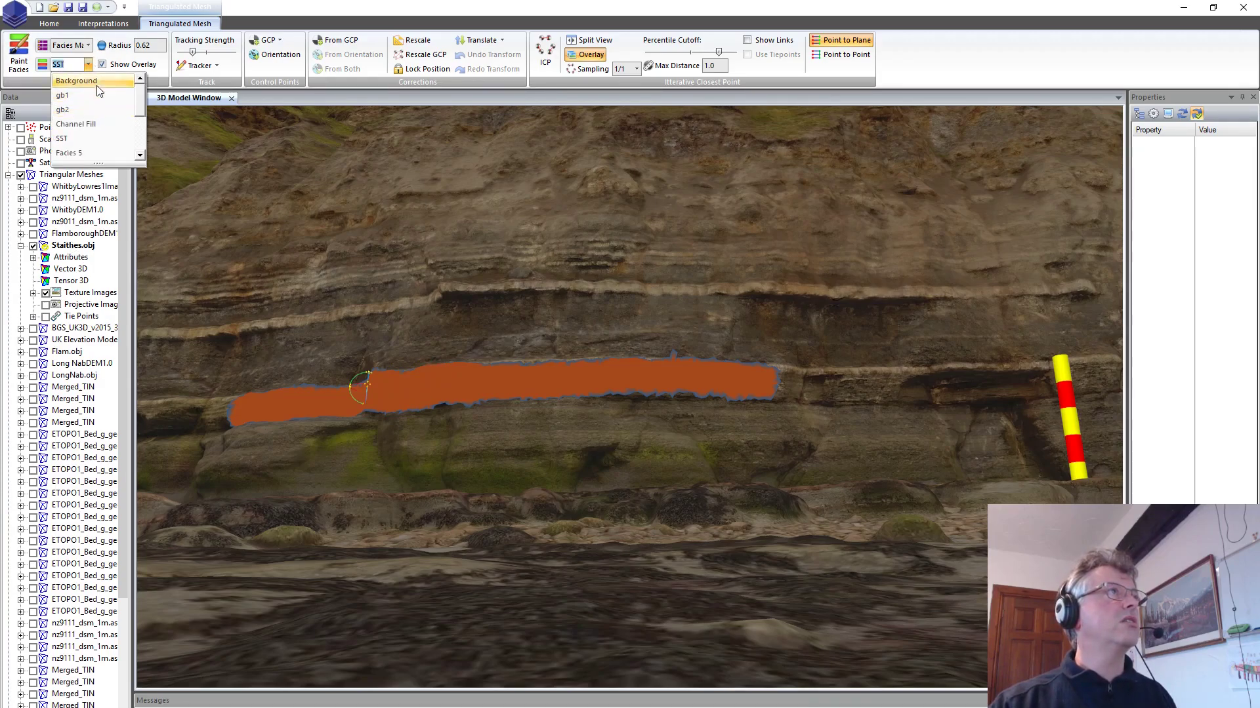
left_click(96, 82)
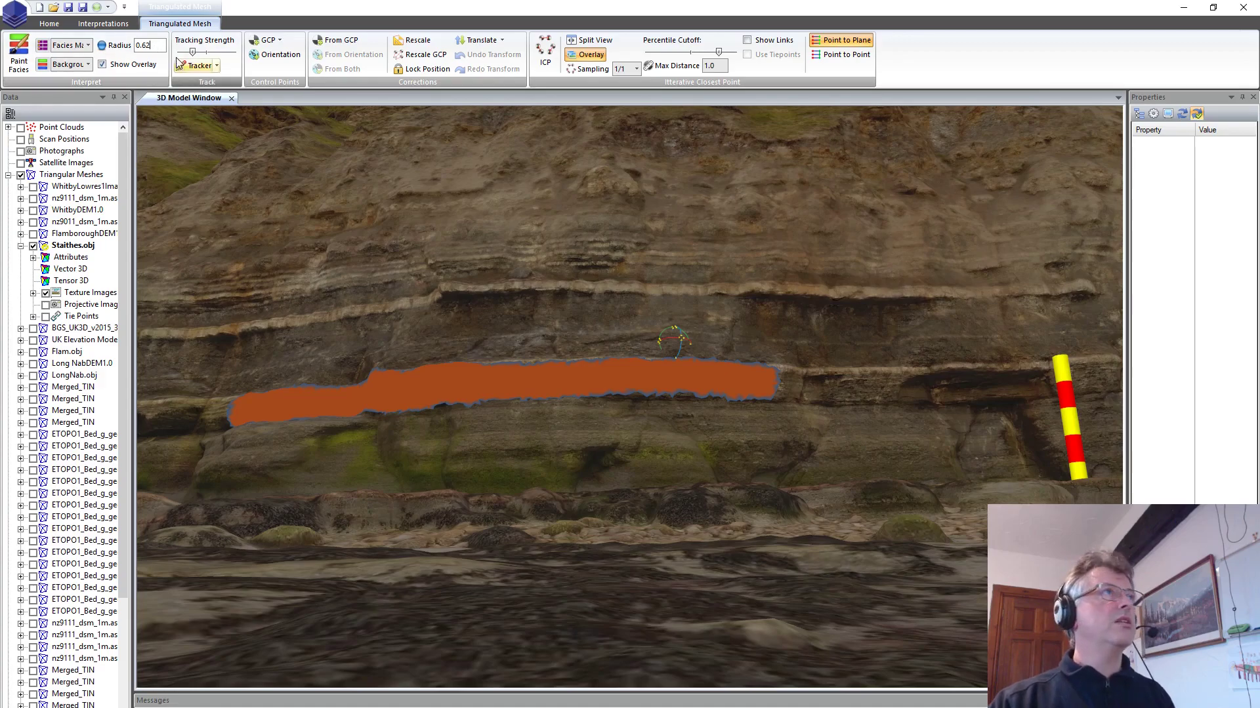
type("2")
key("Return")
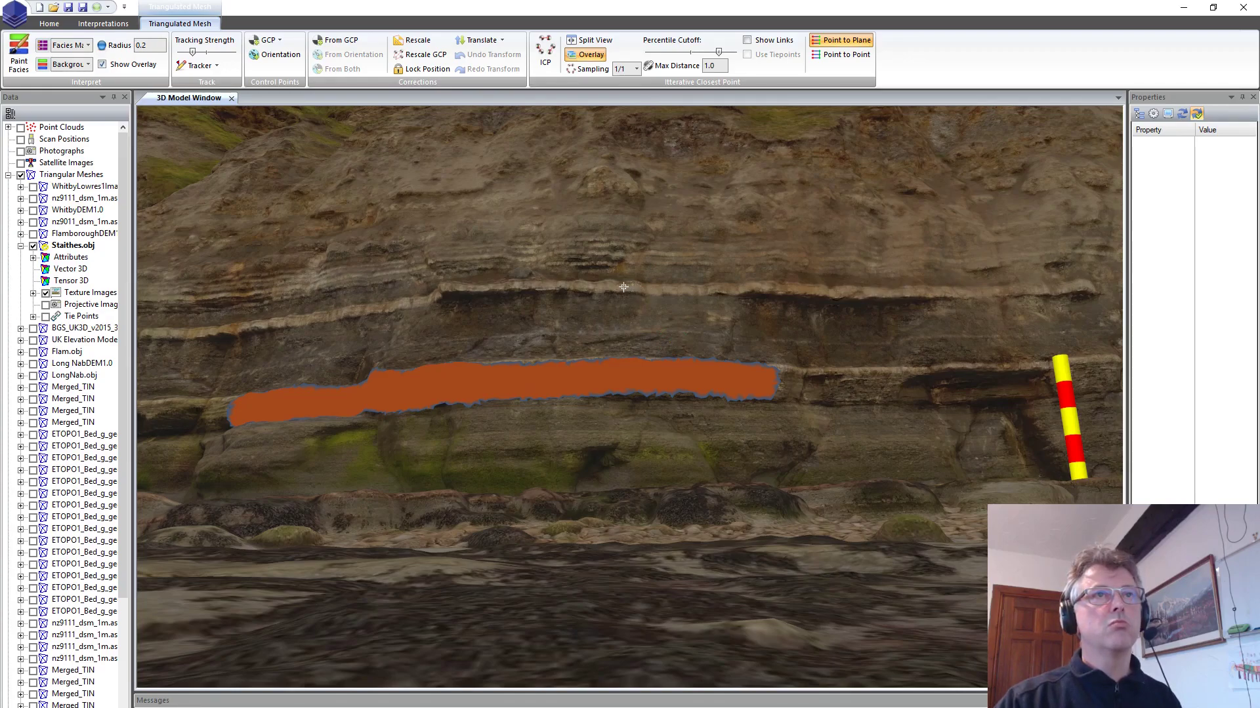
left_click(88, 64)
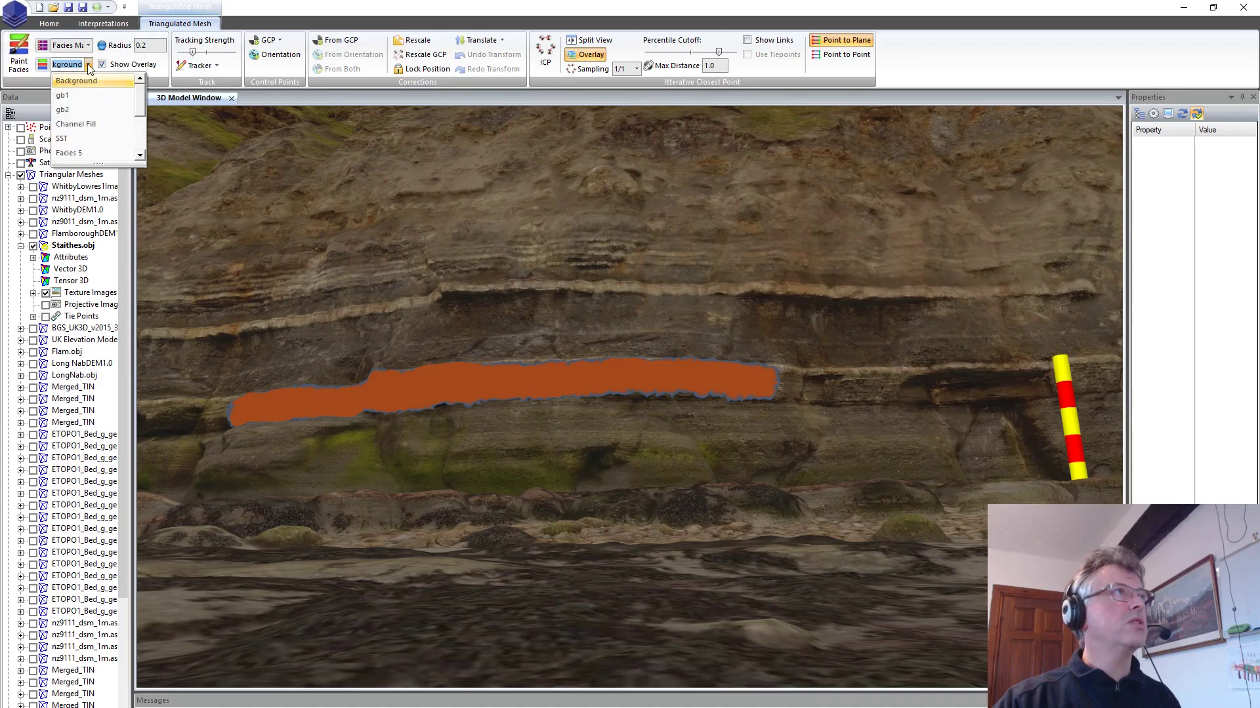
left_click_drag(139, 118, 138, 139)
left_click(90, 150)
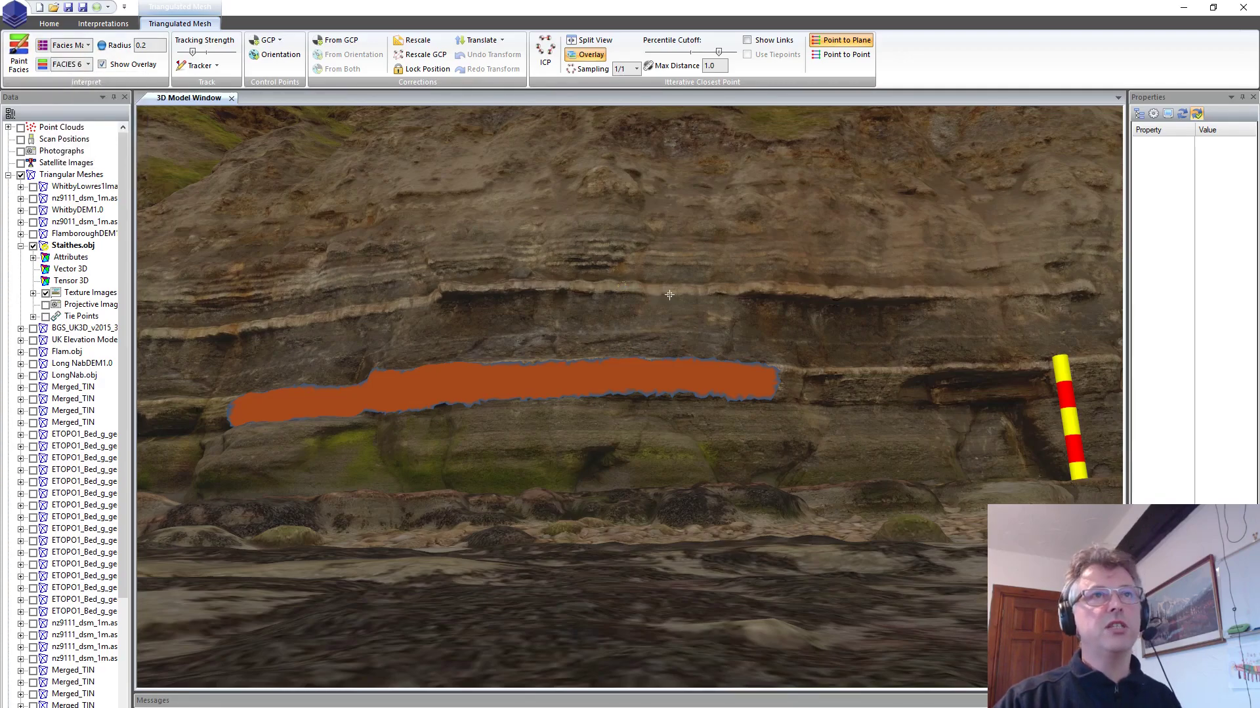
left_click_drag(678, 289, 514, 283)
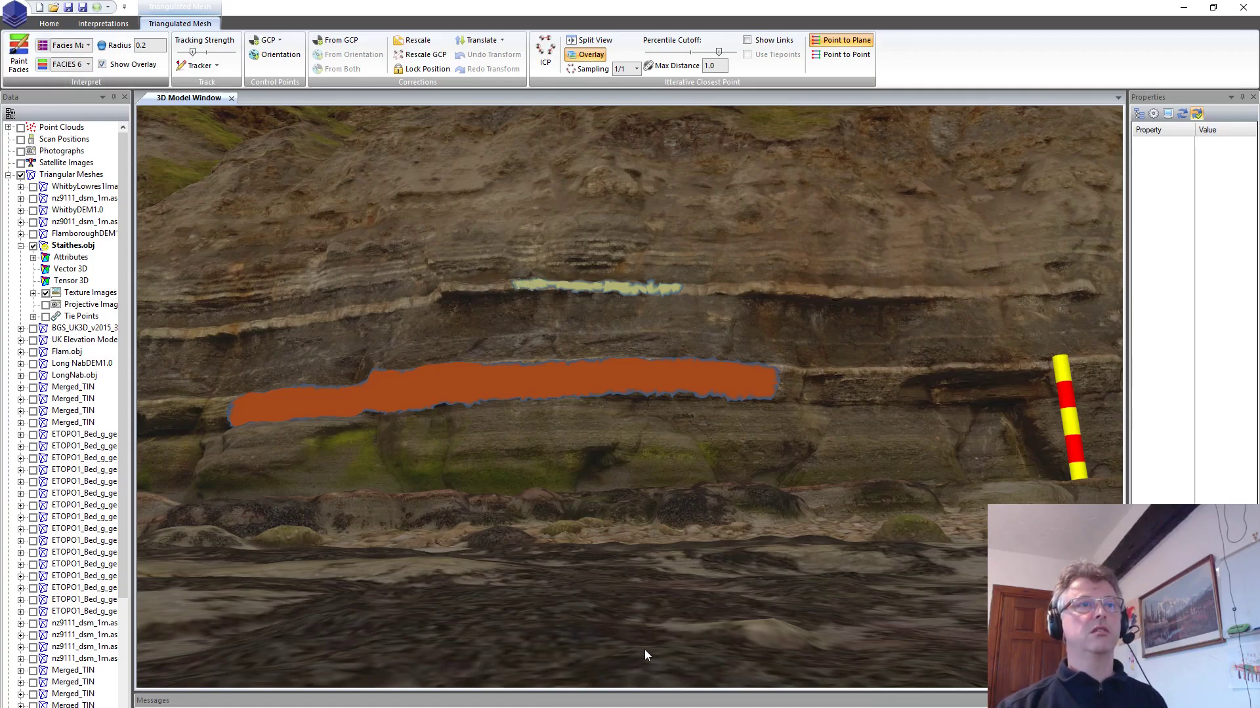
Step: Examine the painted facies on their own and over the textured cliff from a wider, oblique viewpoint
key("space")
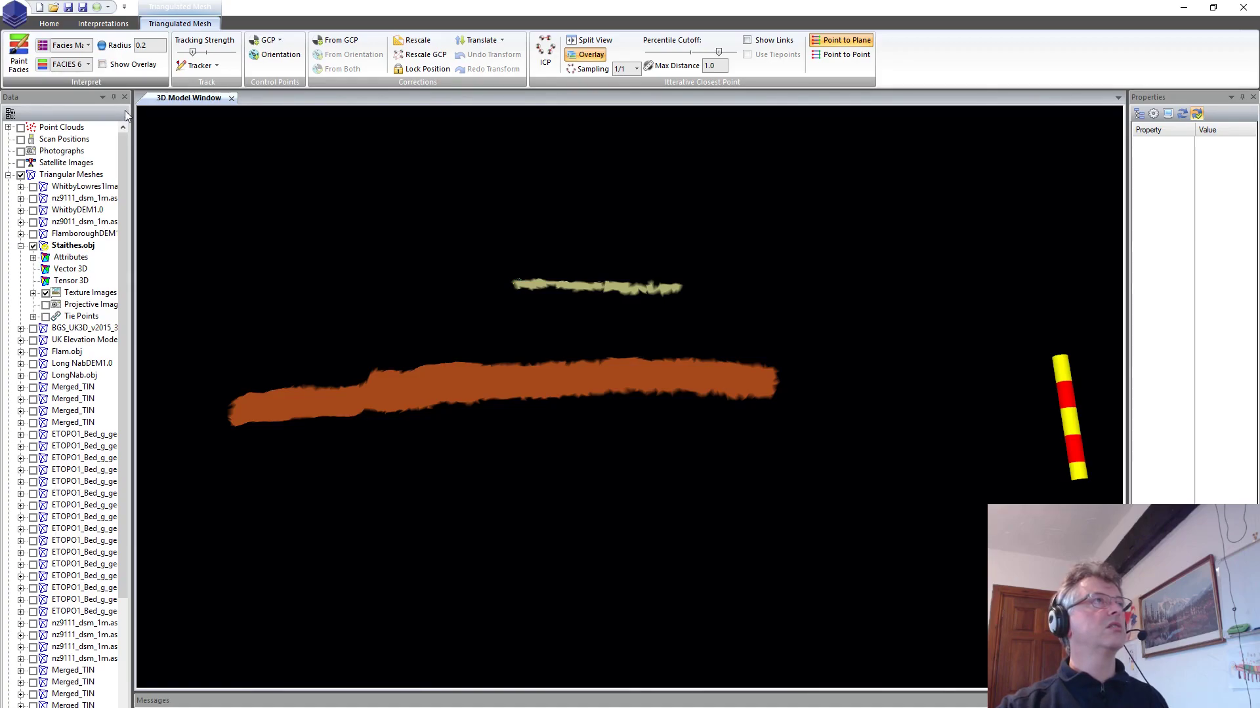
key("space")
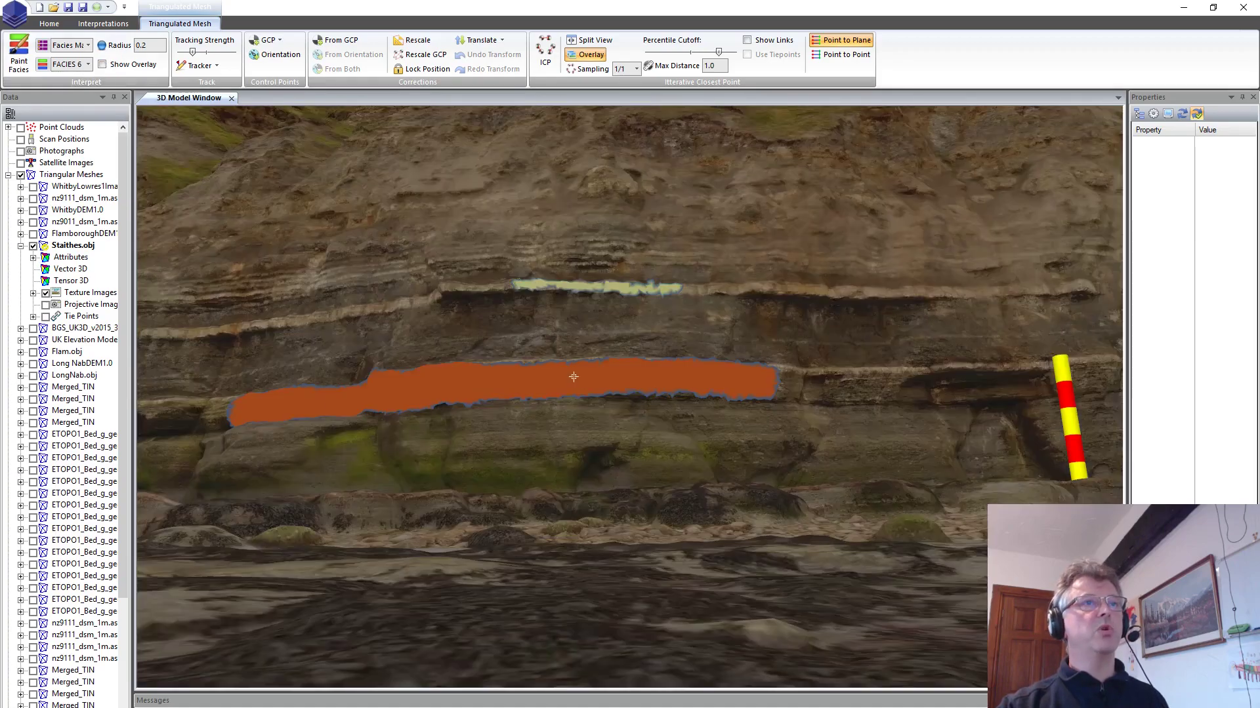
left_click(50, 24)
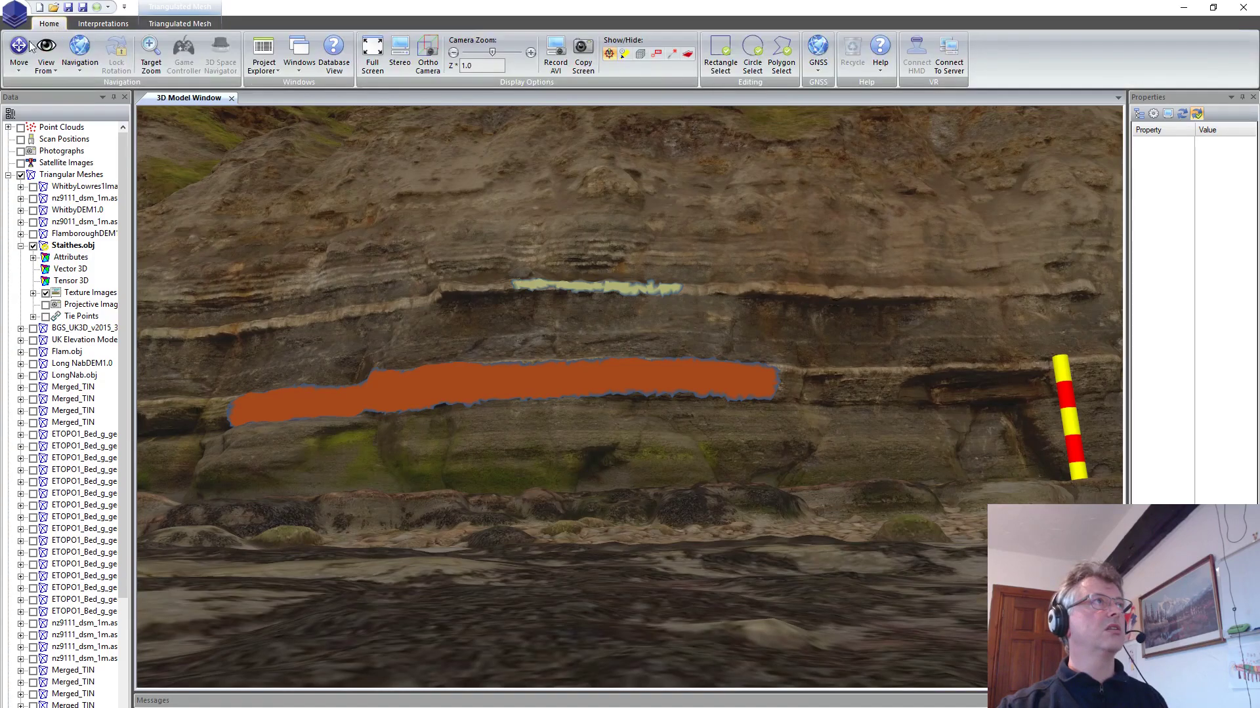
left_click_drag(422, 376, 675, 469)
right_click_drag(676, 468, 662, 245)
left_click_drag(697, 388, 681, 502)
middle_click_drag(681, 501, 677, 409)
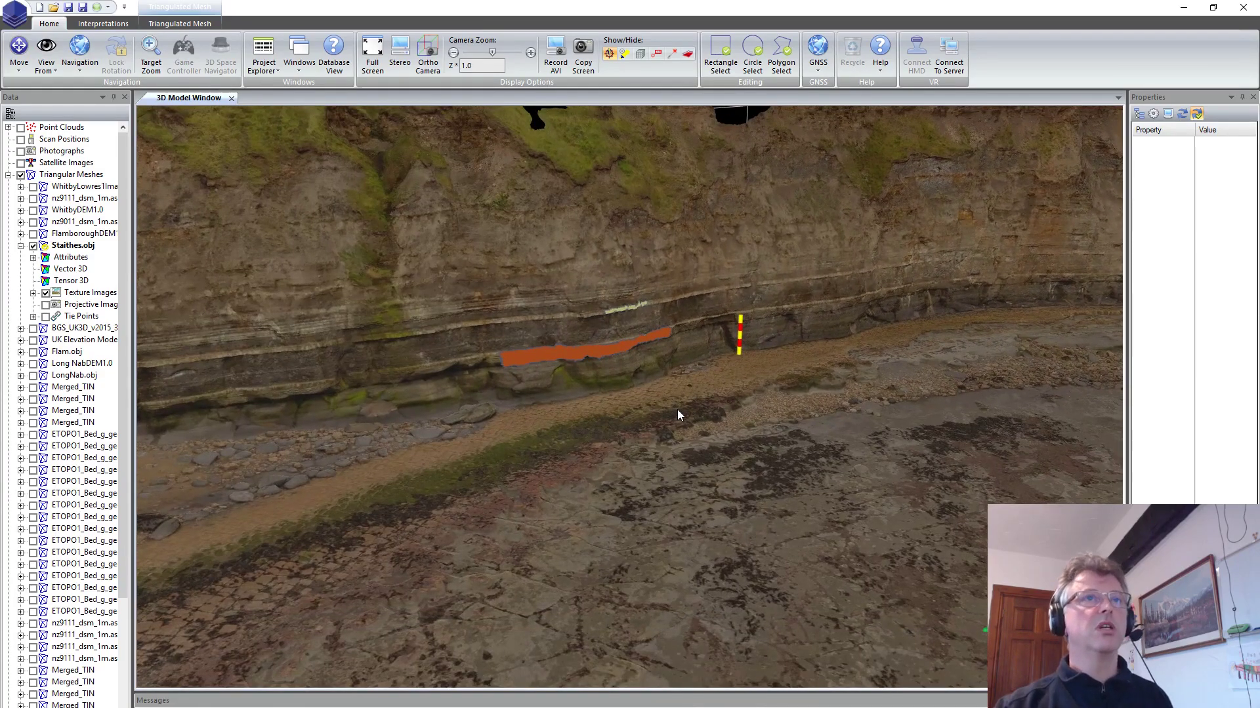